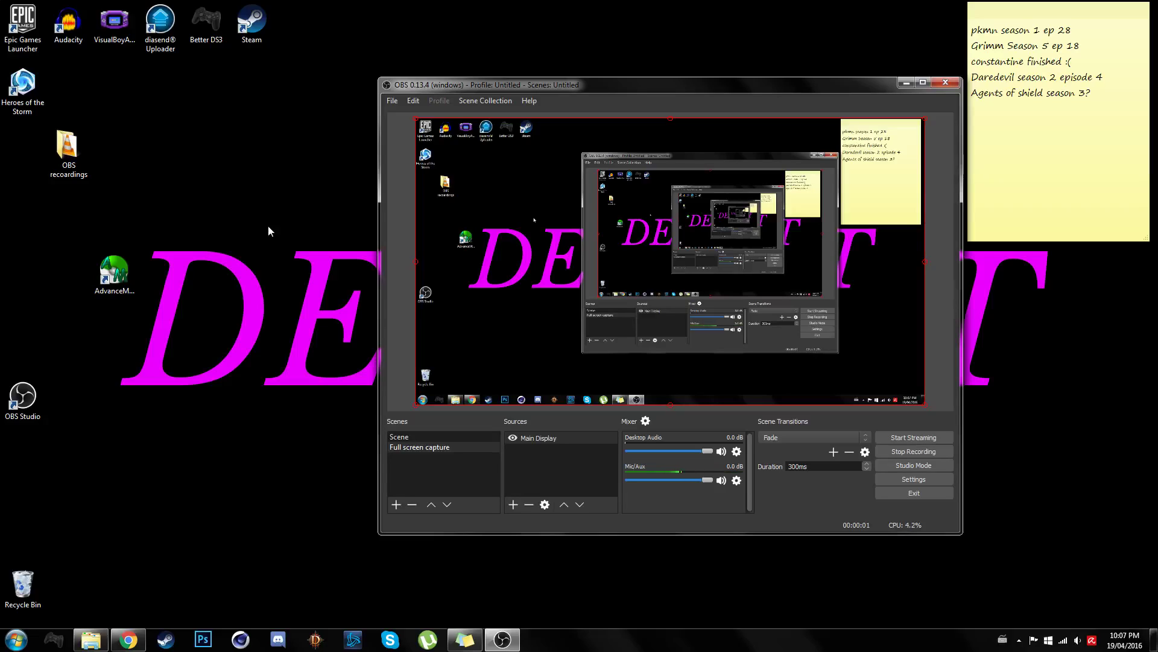
Drag OBS Studio aside and open the desktop's GBA ROM hacking folder
drag(563, 85, 1157, 137)
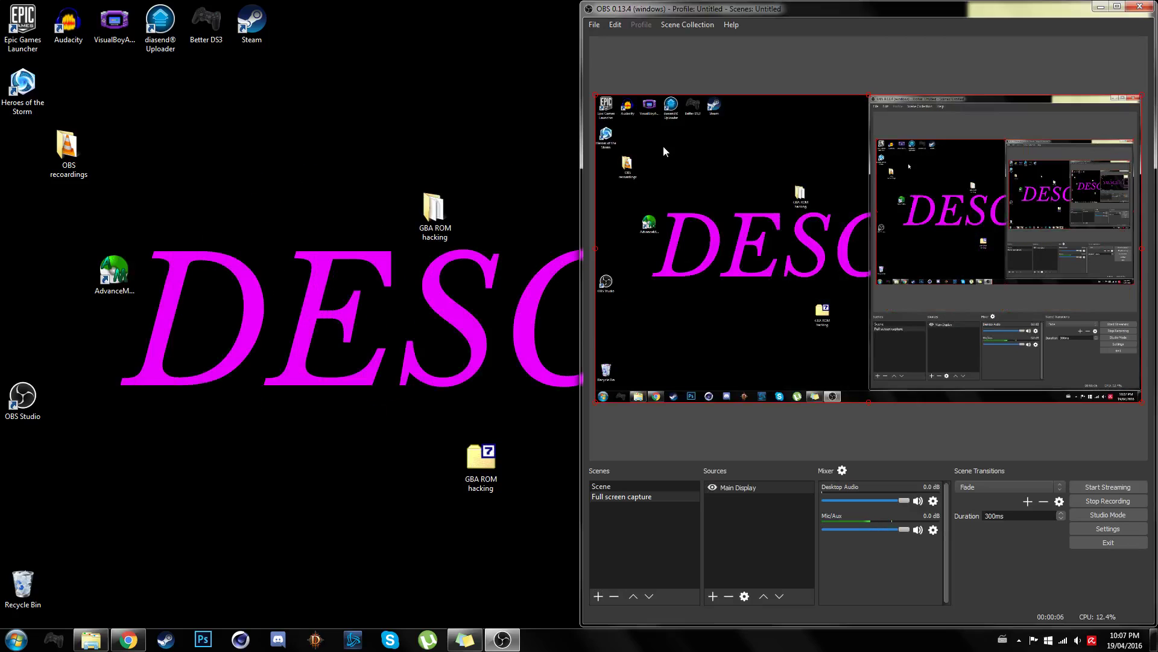
click(438, 215)
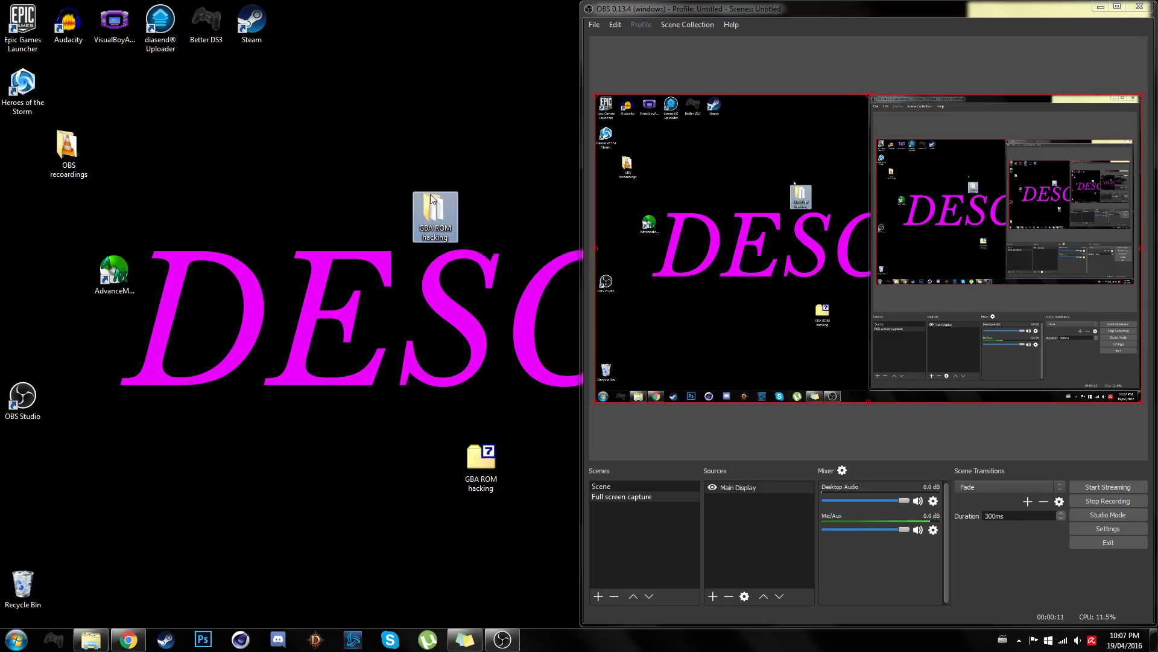
double_click(436, 211)
Snap Explorer to the left half and run A-Trainer from the AdvanceTrainer folder
drag(600, 94, 2, 253)
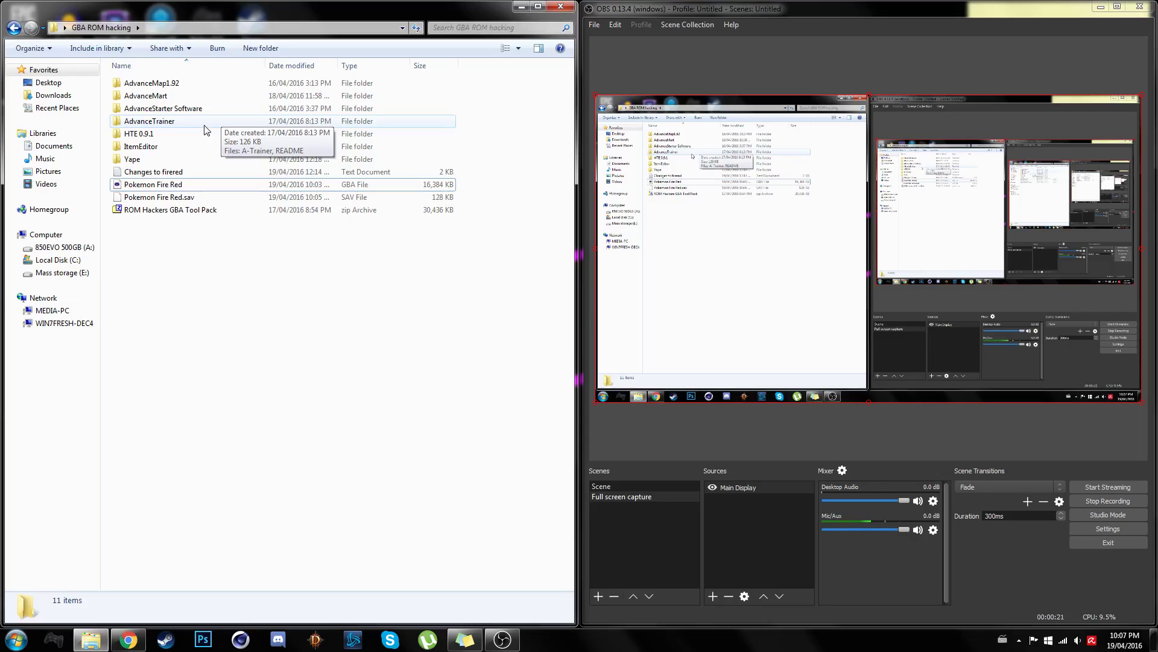
double_click(184, 124)
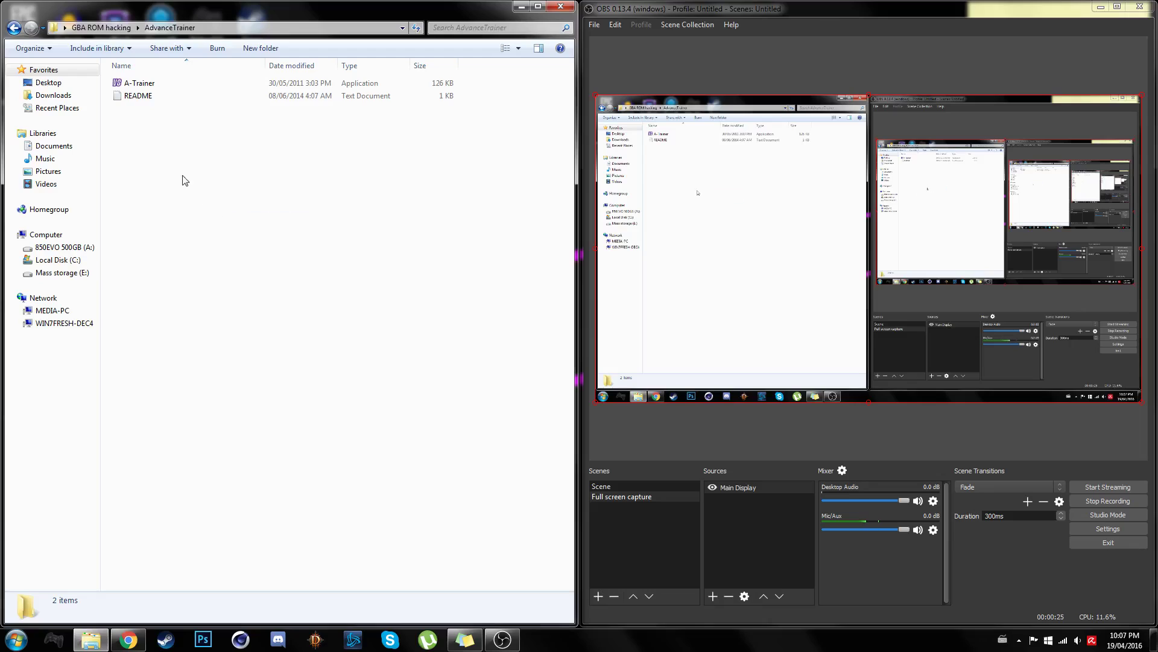
double_click(140, 84)
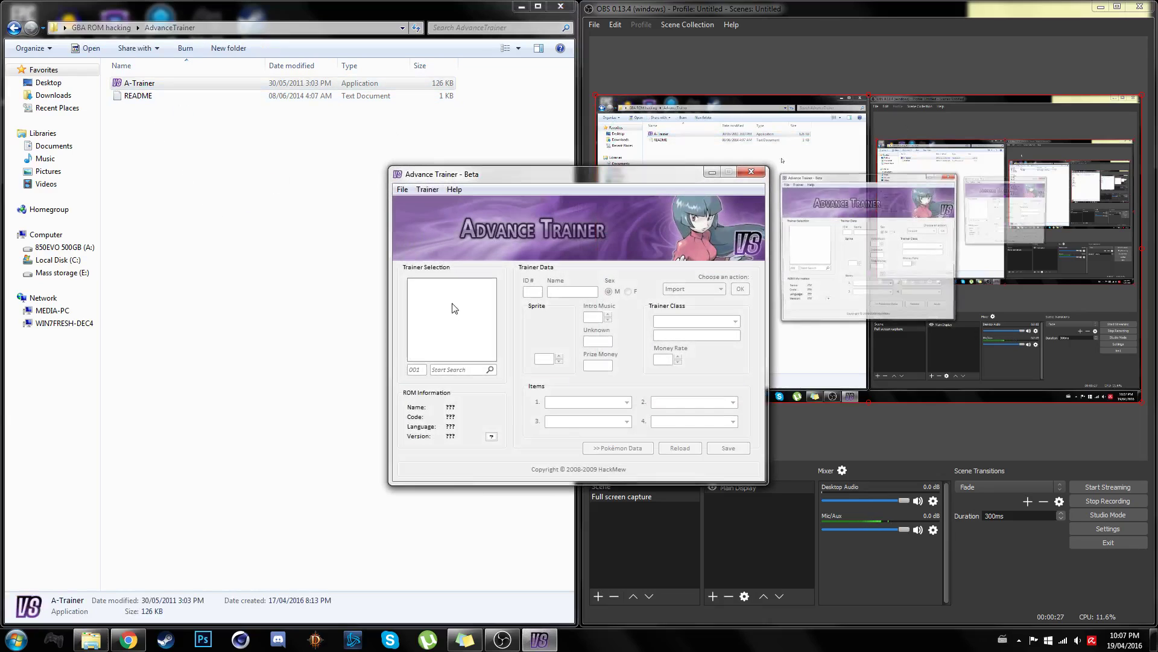
Load the Pokemon Fire Red ROM into Advance Trainer with File > Open ROM
drag(504, 175, 336, 162)
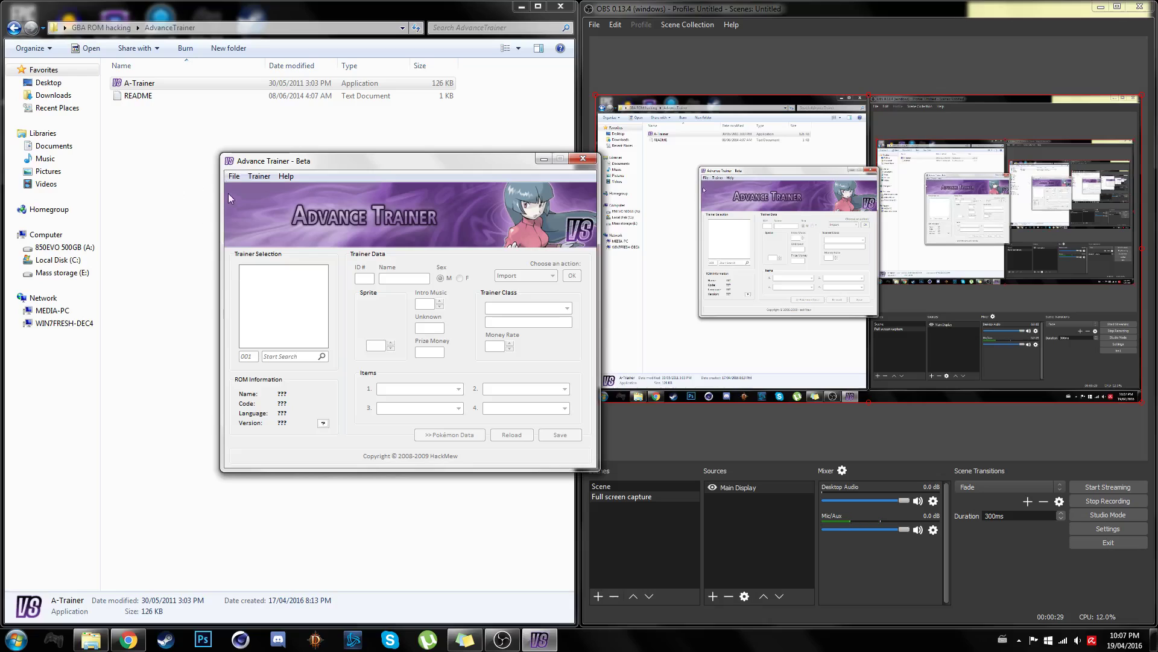
click(234, 176)
click(255, 189)
click(378, 354)
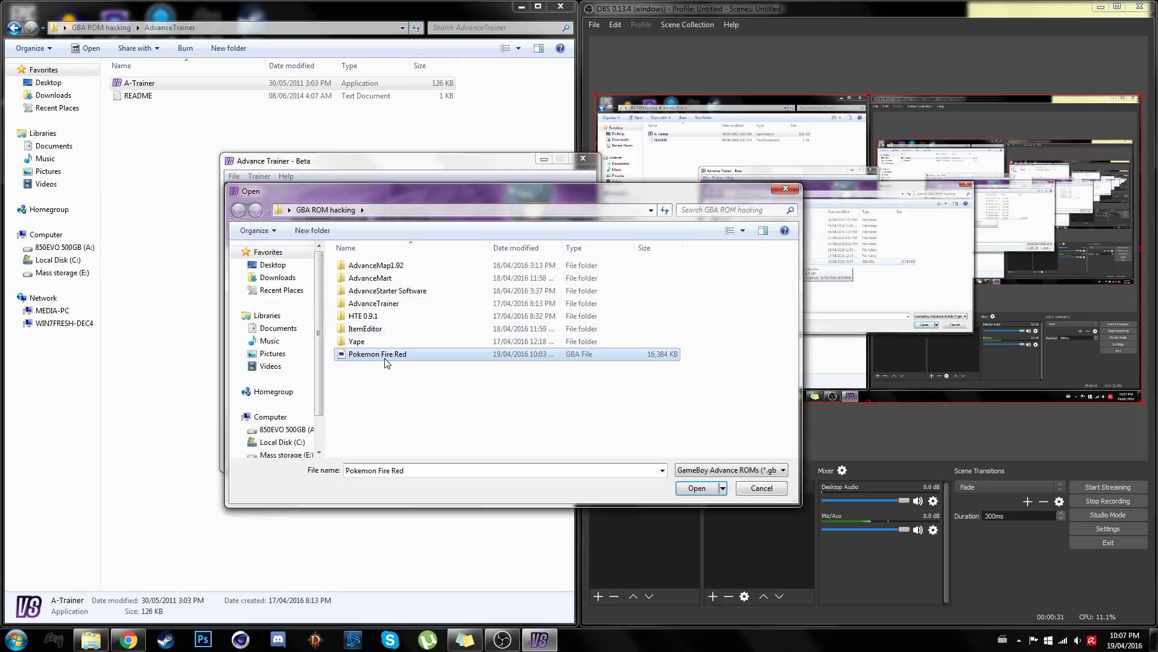
click(697, 488)
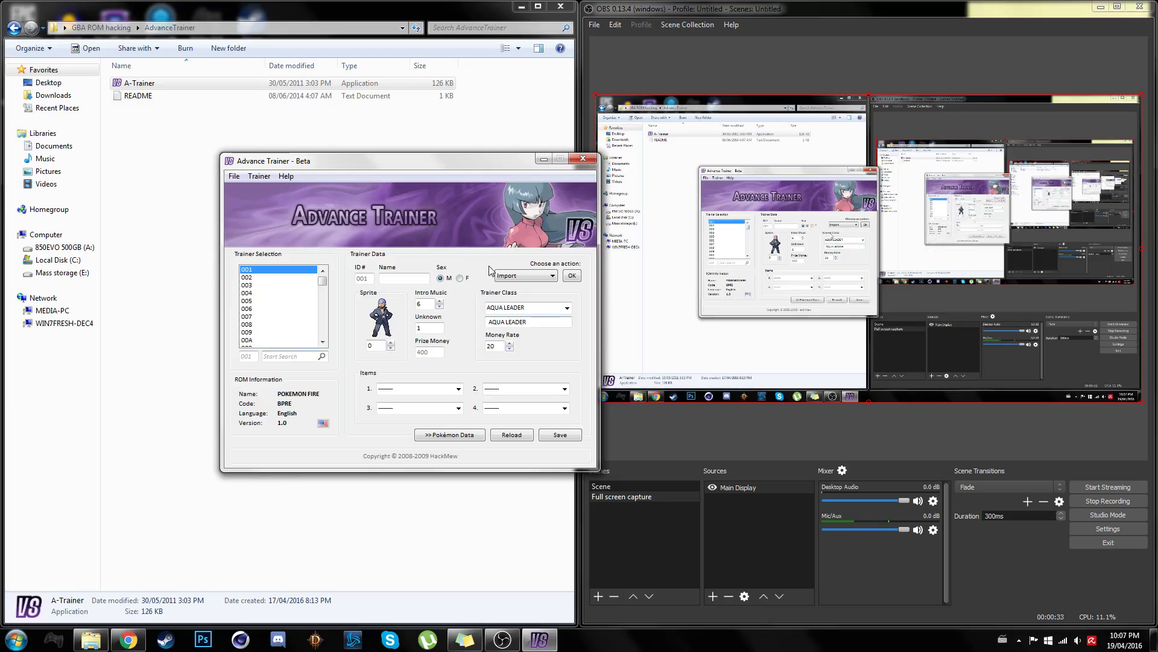
Search the trainer list for 'TERR' to find 146 TERRY and its neighbours
click(284, 355)
text(TERRY)
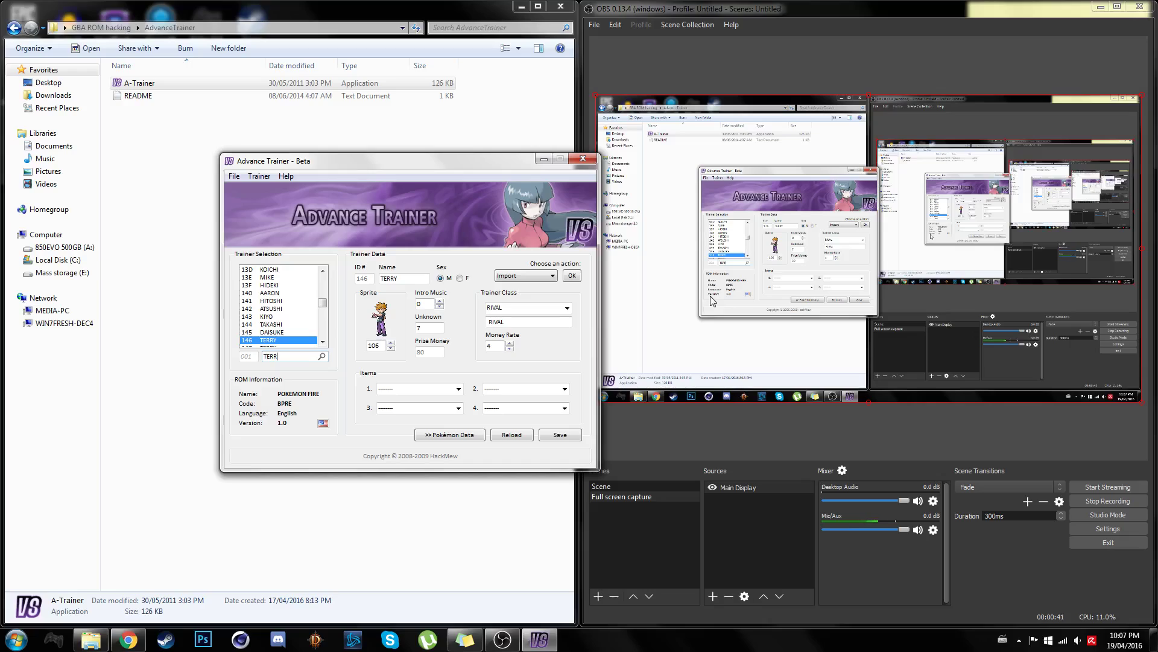
click(323, 342)
click(324, 343)
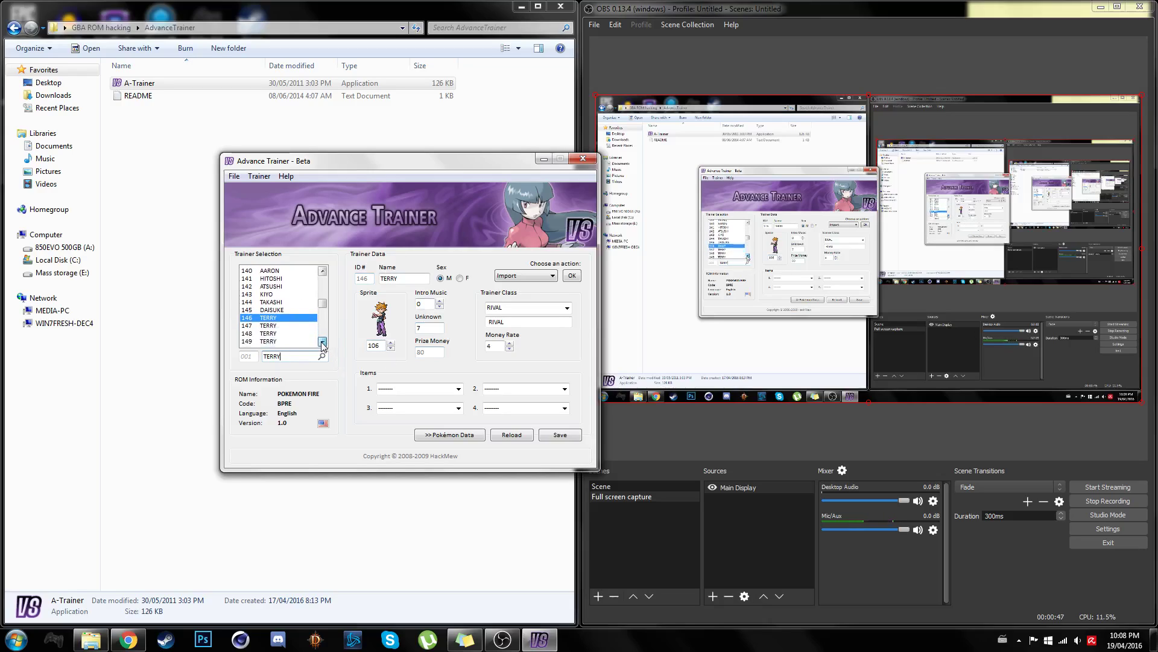
click(323, 342)
click(323, 342)
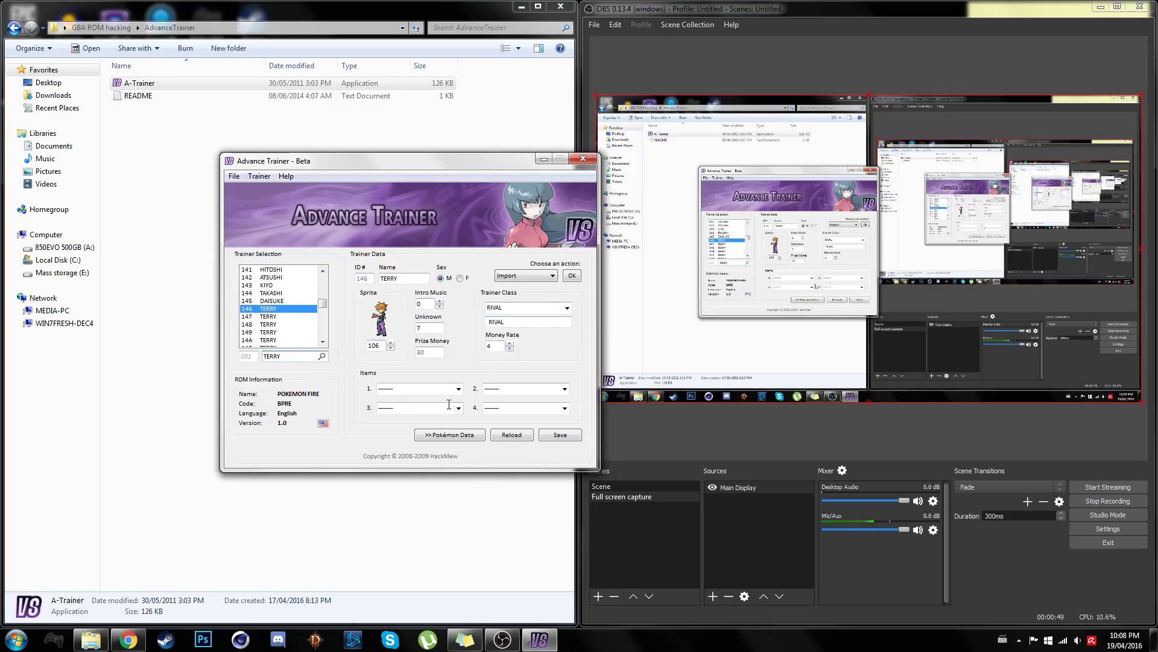
Show Pokémon Data and view the parties of 147 and 148 TERRY
click(458, 434)
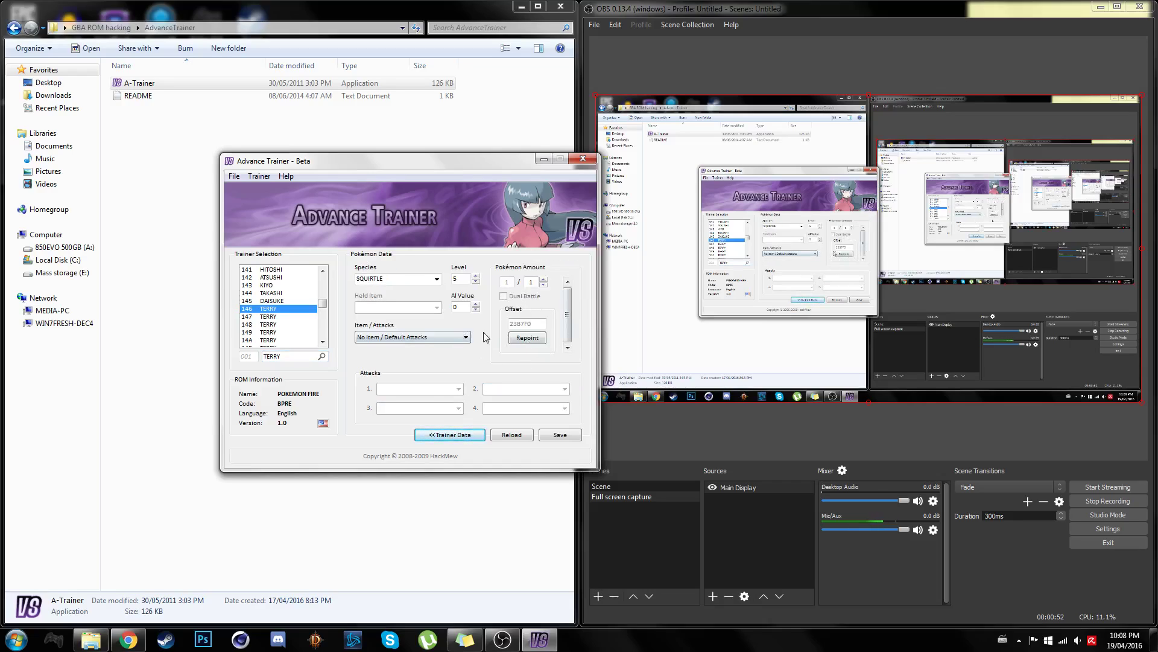
click(287, 317)
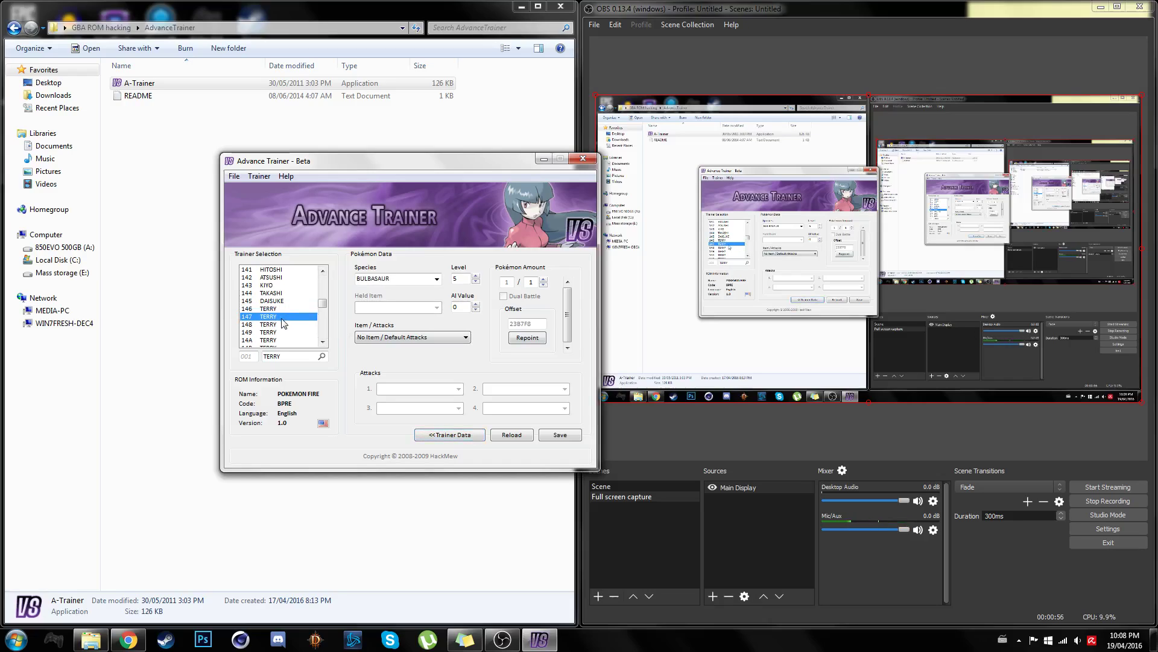
click(282, 324)
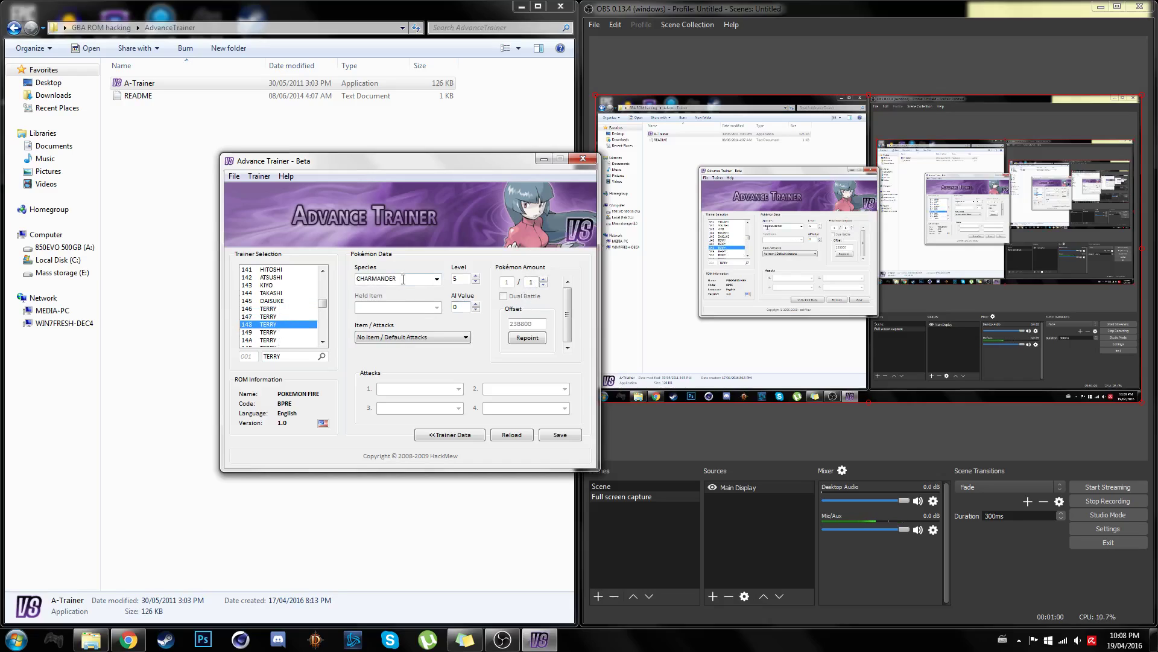
Scroll the trainer list and compare the parties of 149 and 14A TERRY
click(323, 270)
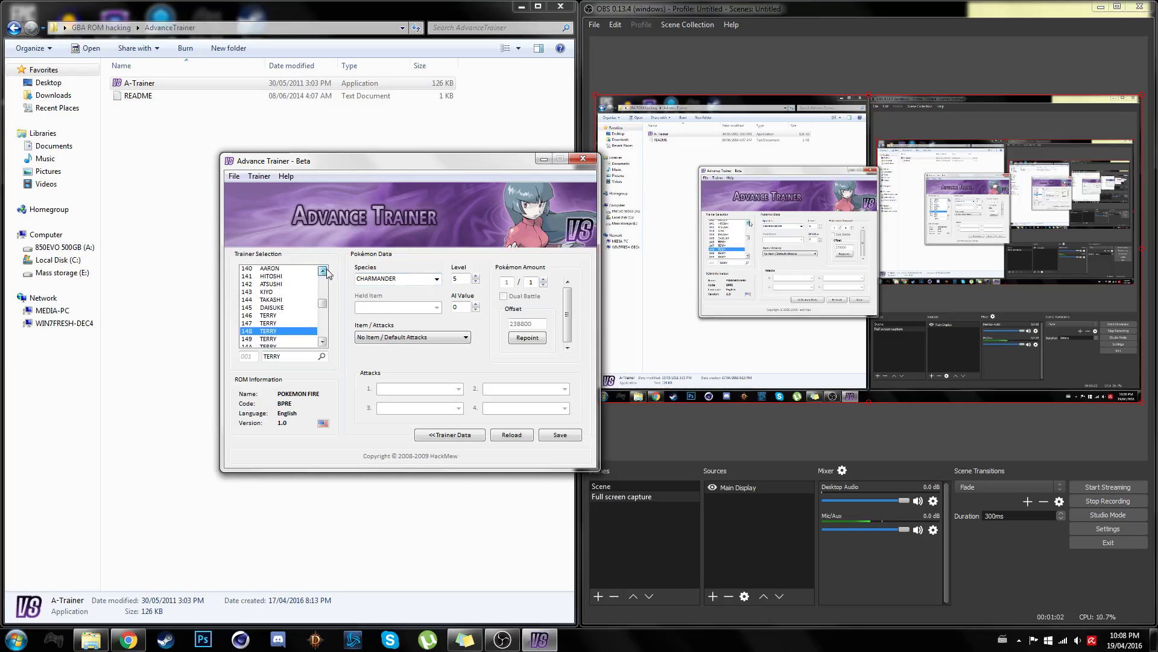
click(323, 341)
click(323, 341)
click(323, 342)
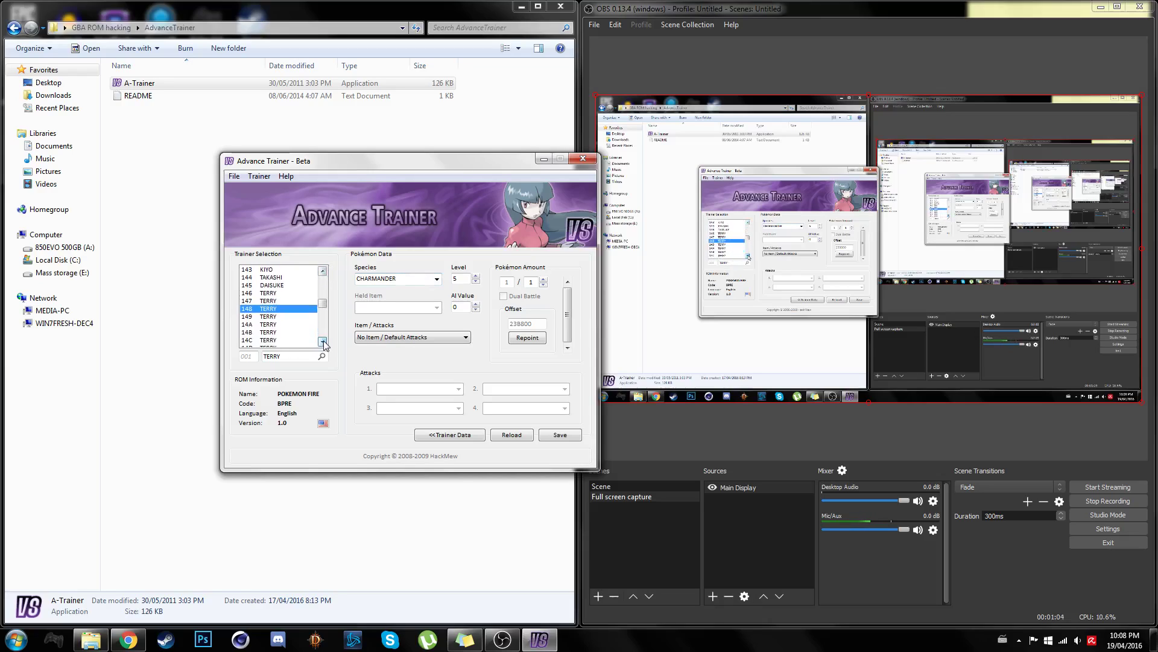
click(323, 341)
click(323, 342)
click(323, 342)
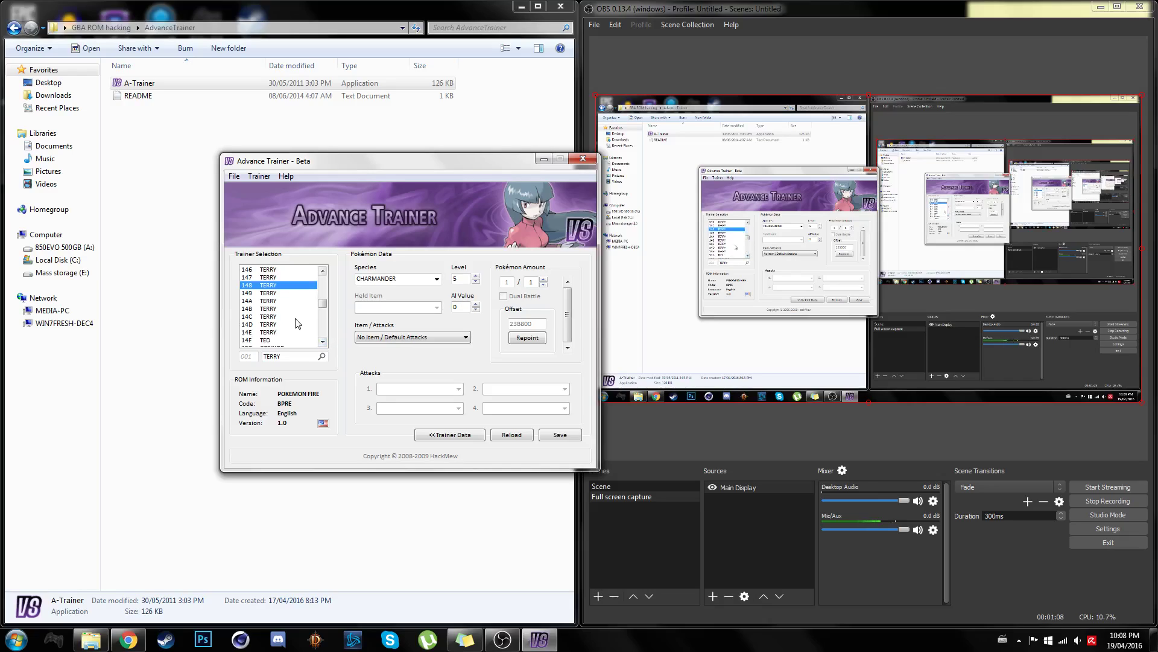
click(262, 293)
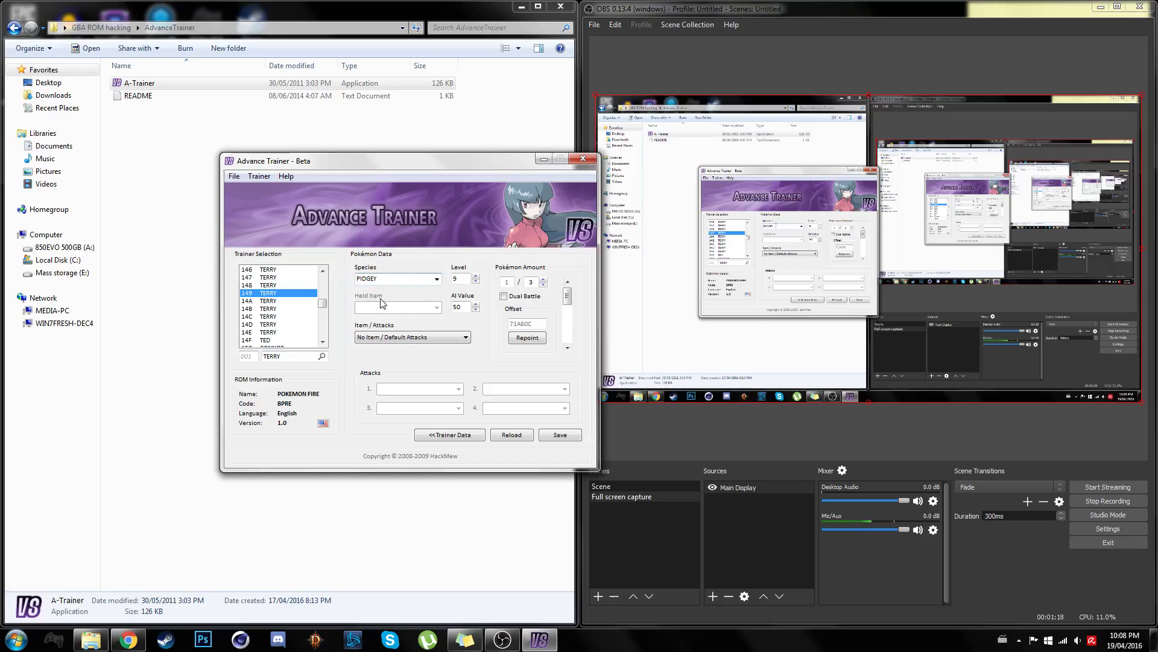
click(281, 301)
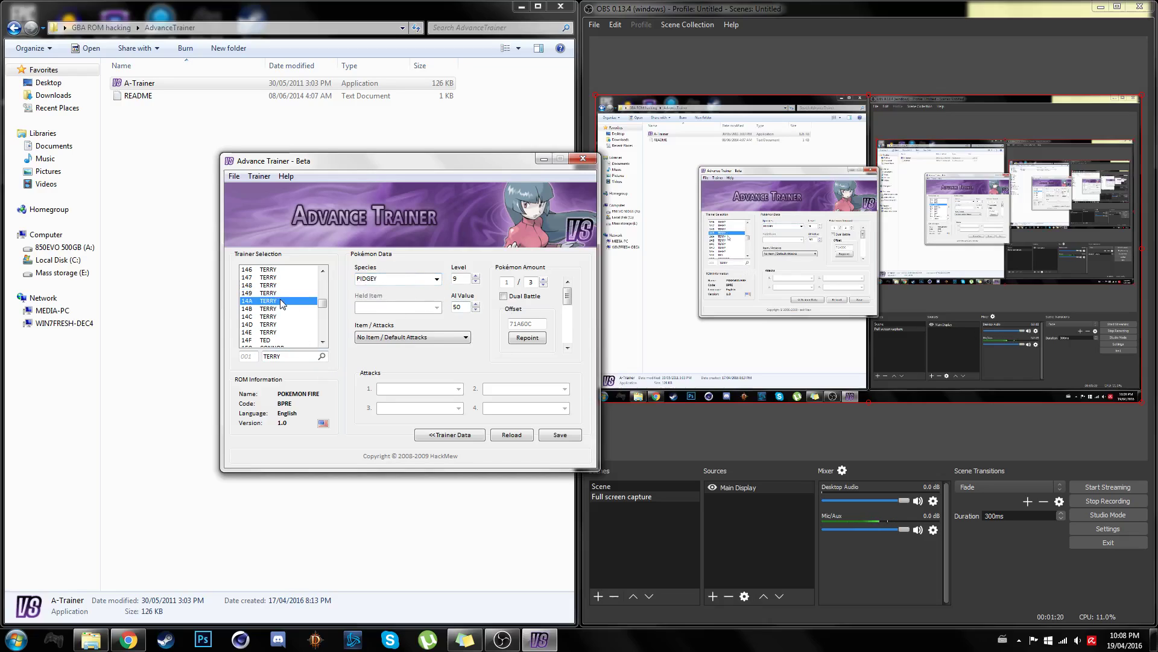
Flip between 148 and 149 TERRY, then show 149's Pokémon 2/3, a level 9 SQUIRTLE
click(283, 293)
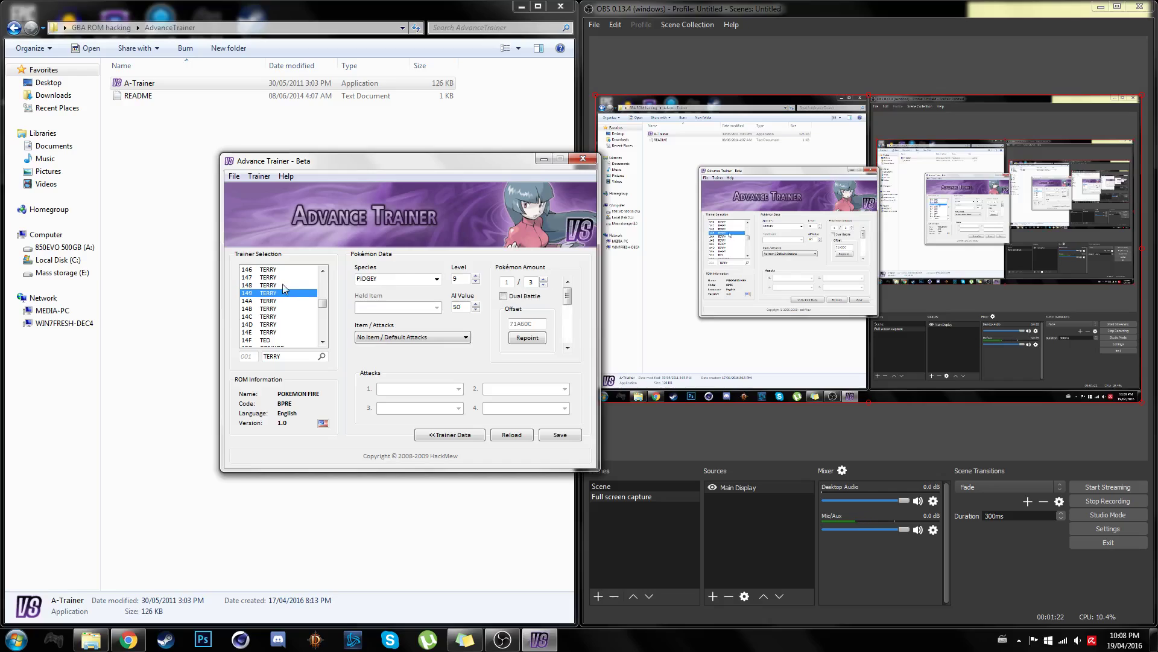
click(282, 283)
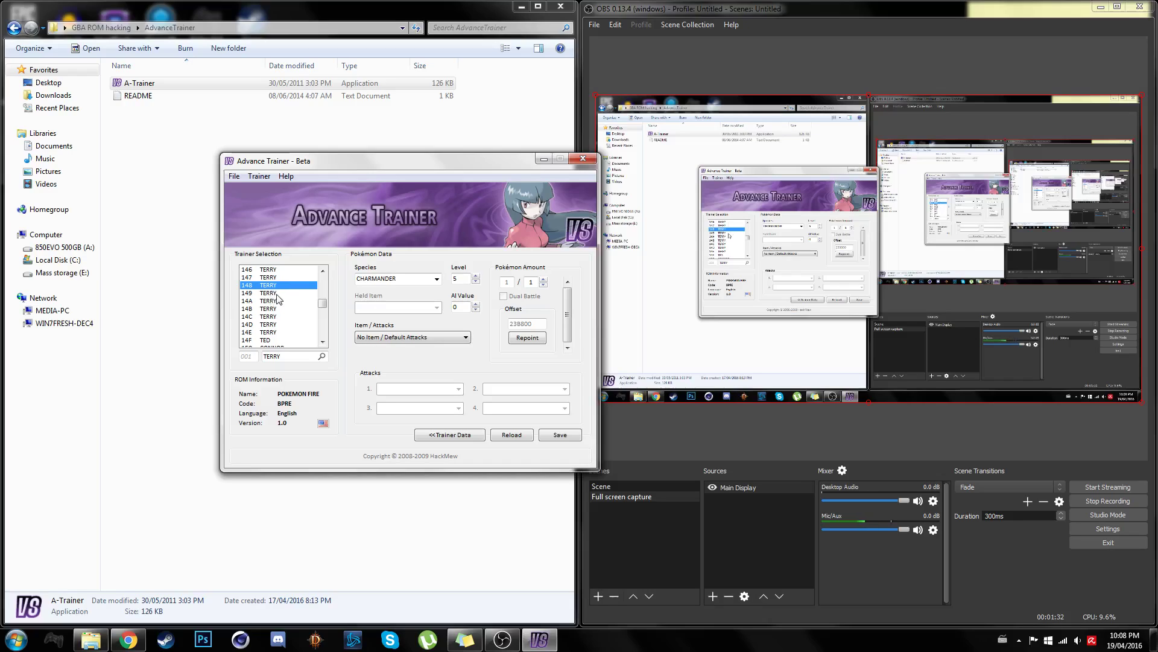
click(277, 294)
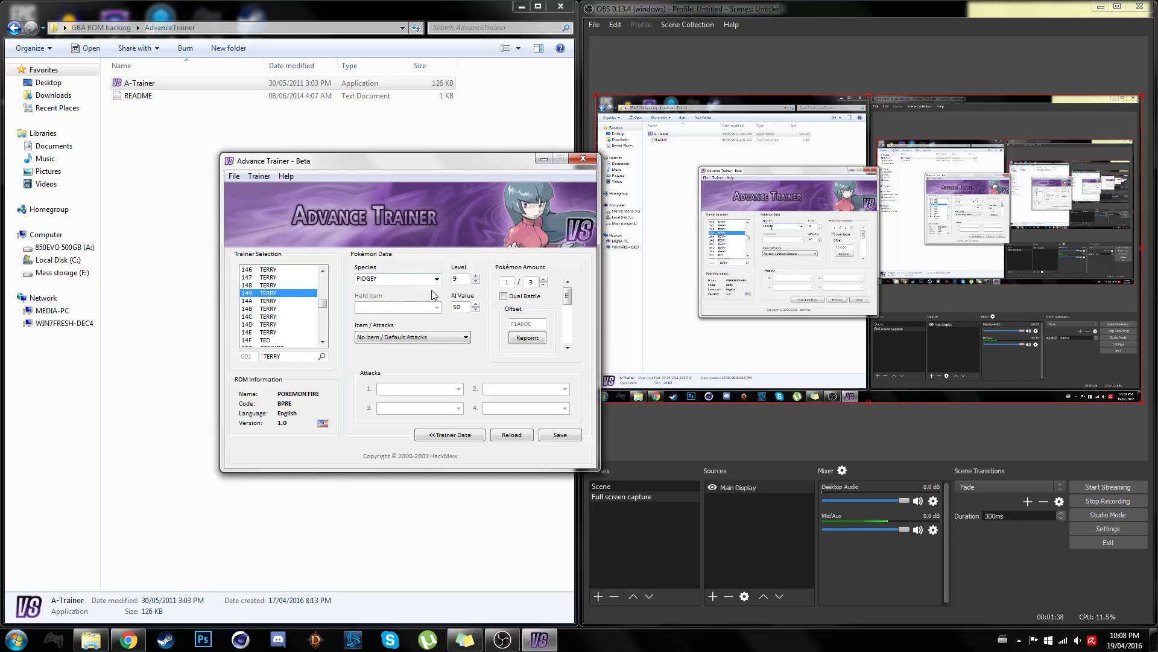
click(567, 348)
Open a later TERRY entry and step forward and back through its party members
click(284, 302)
click(284, 307)
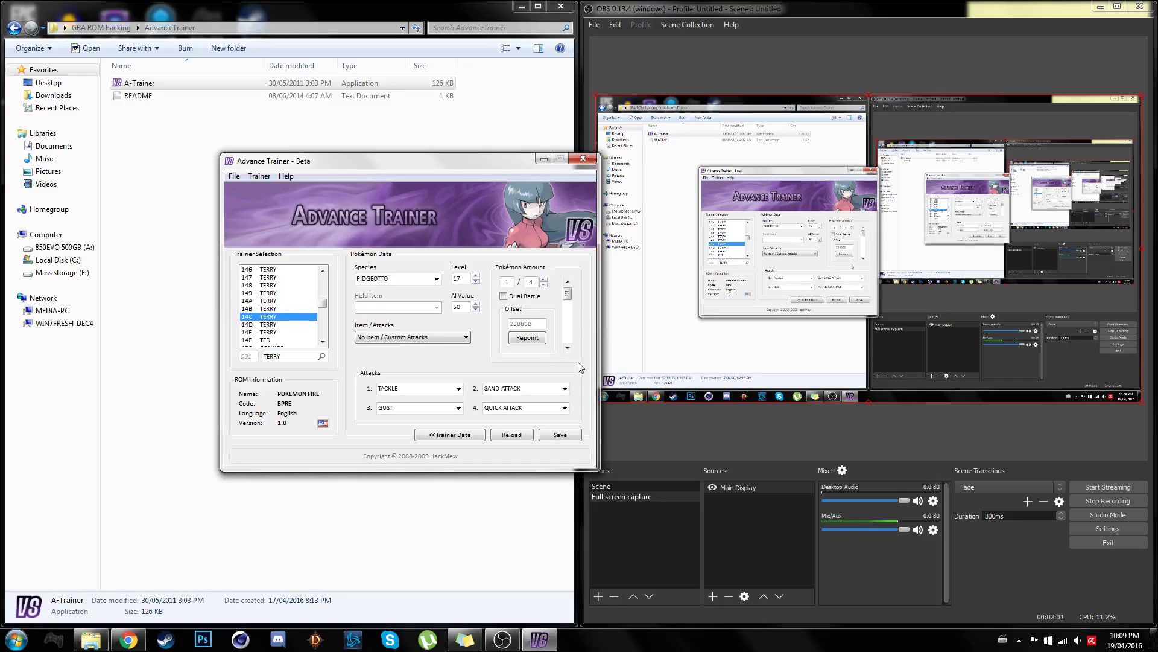
click(567, 348)
click(568, 349)
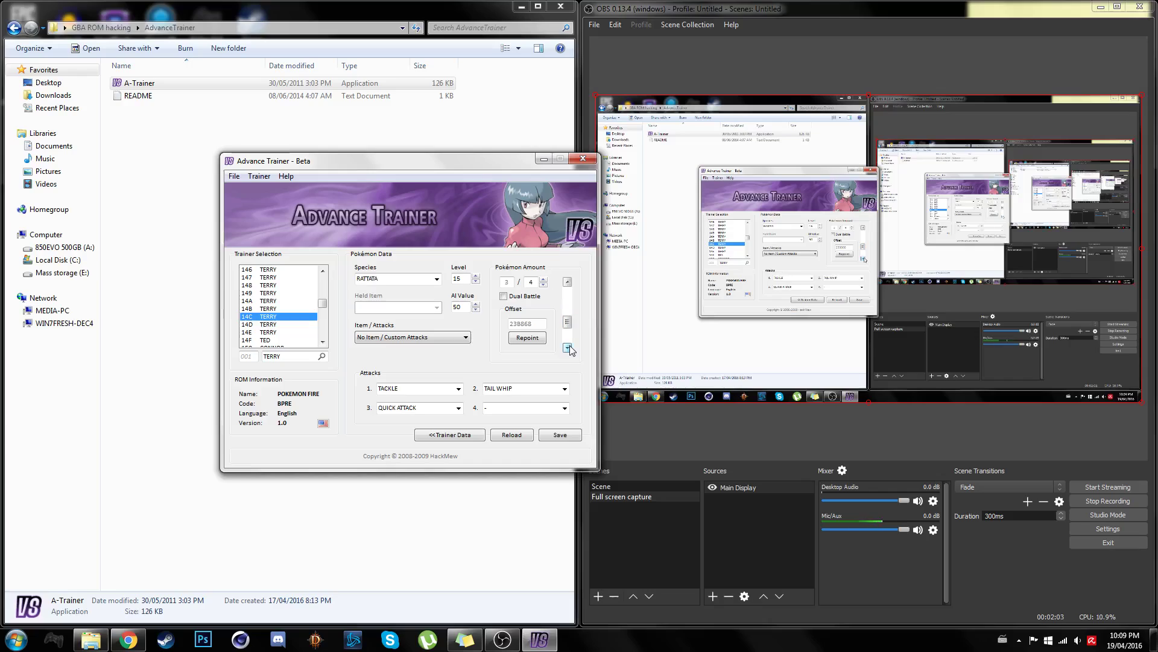
click(568, 348)
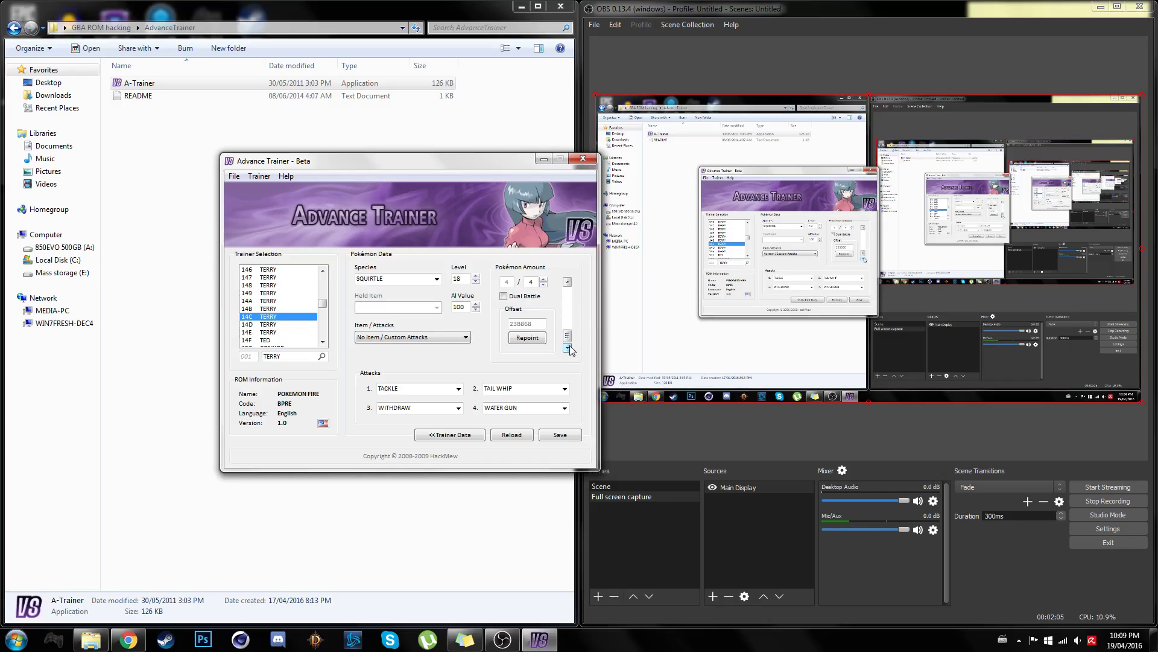
click(568, 282)
click(568, 282)
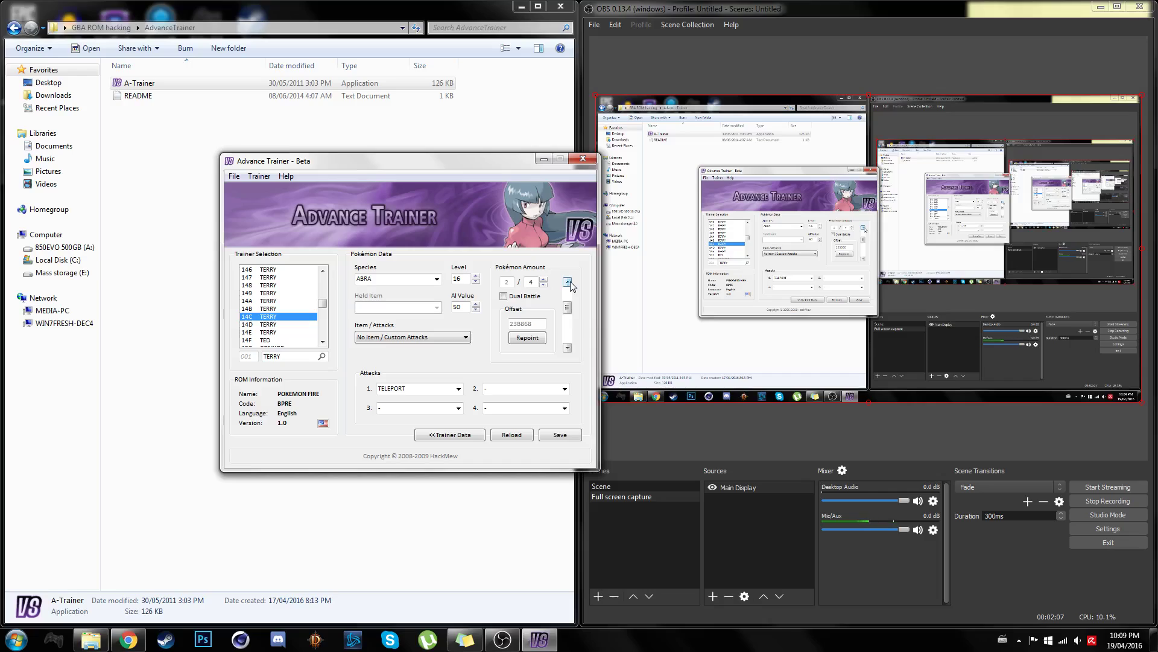
click(567, 282)
Check entries 146–149, reviewing 149's PIDGEY, SQUIRTLE and TREECKO
click(291, 285)
click(291, 270)
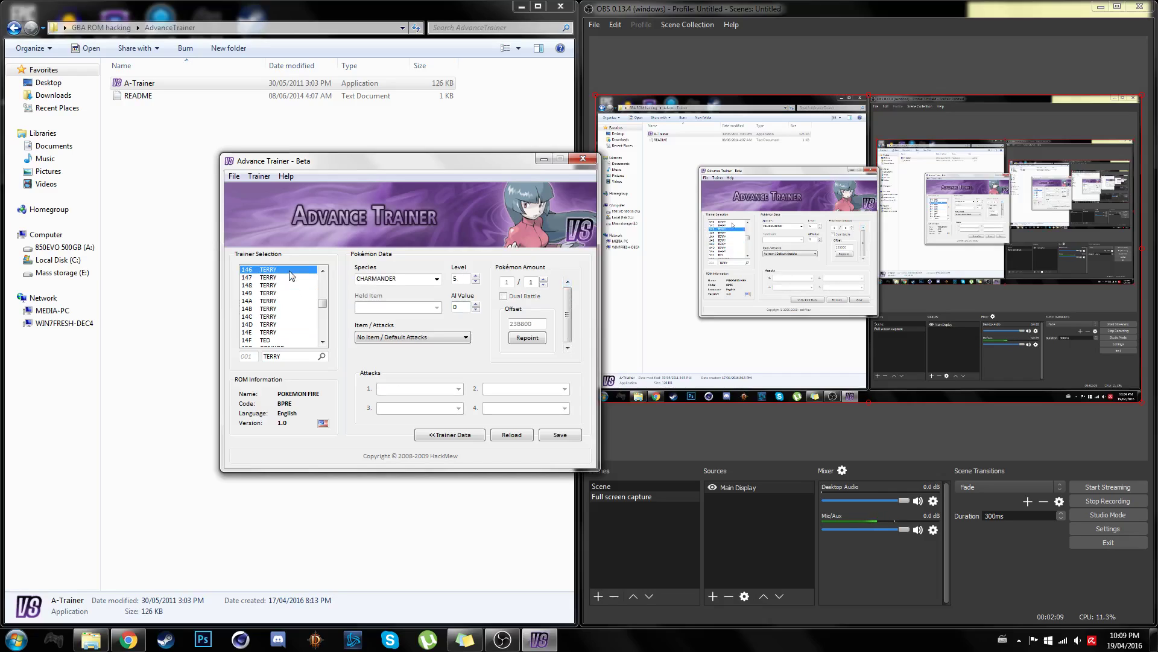
click(291, 277)
click(298, 285)
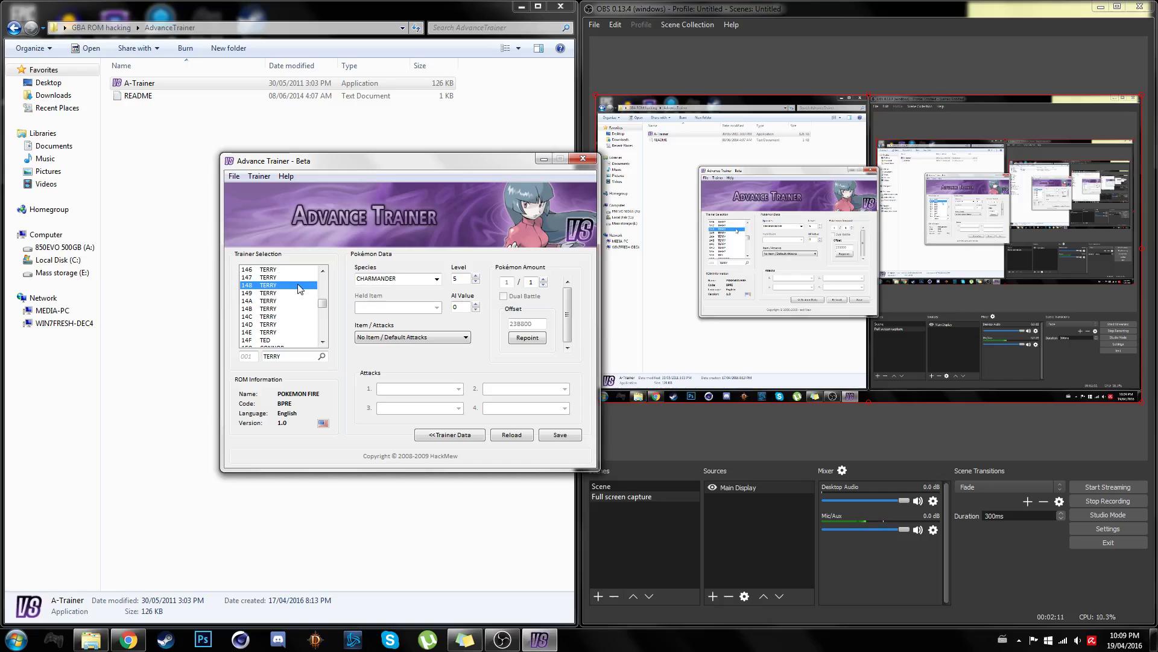
click(296, 294)
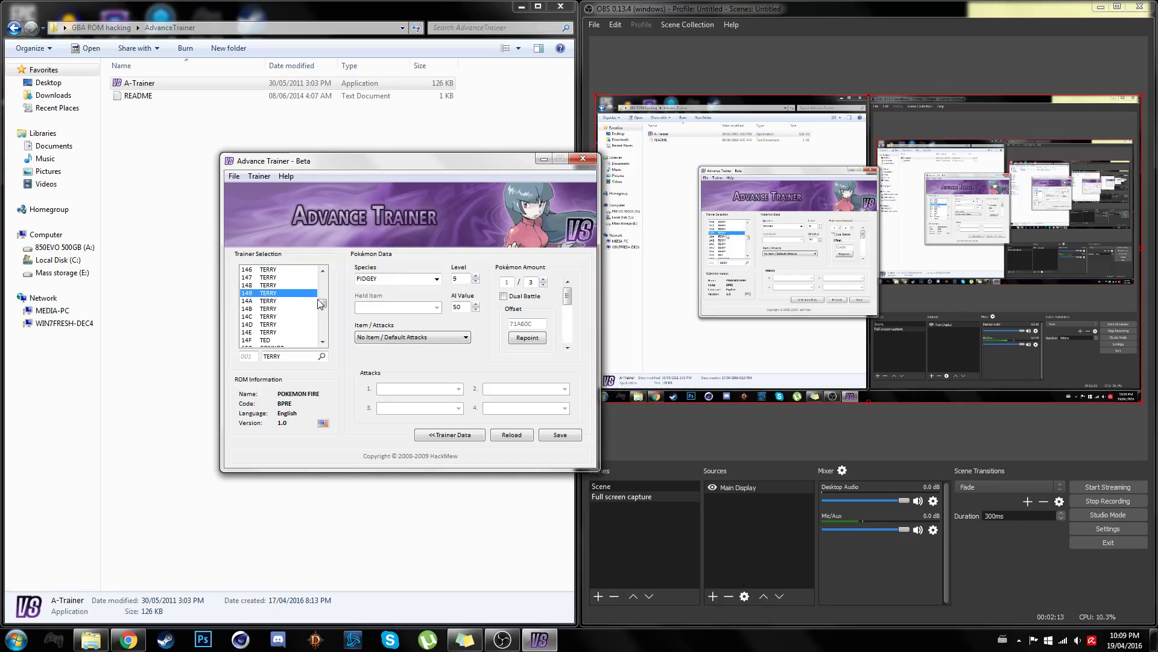
click(568, 347)
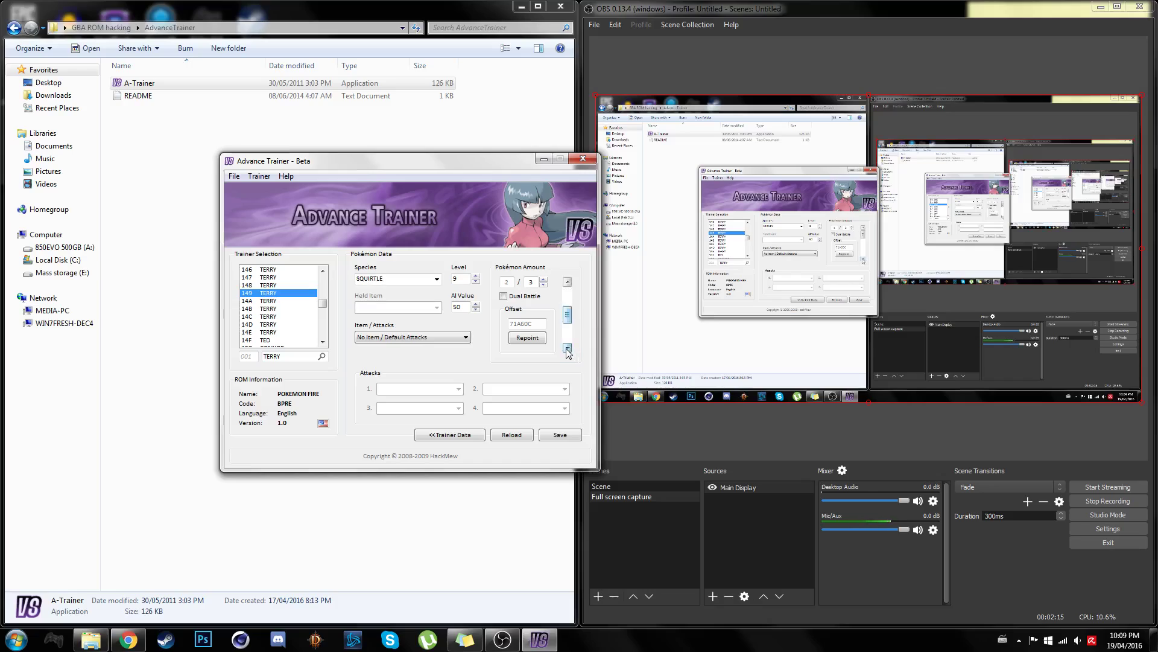
click(567, 347)
click(565, 304)
click(567, 282)
click(567, 348)
click(567, 347)
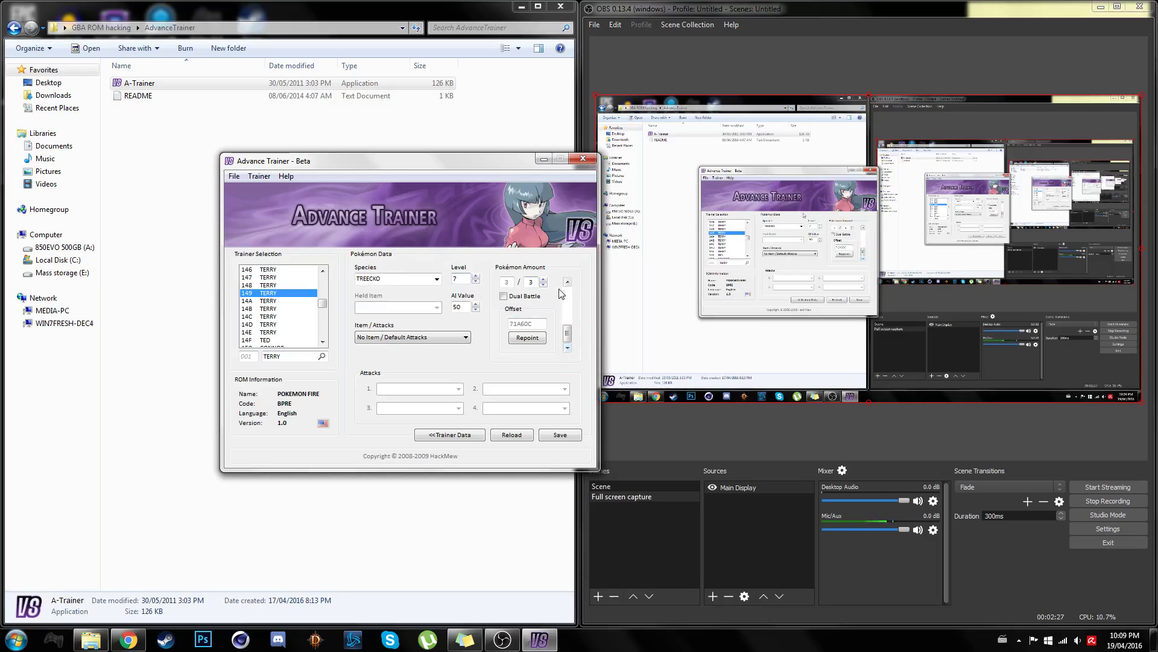
Review 14A's party of PIDGEY, BULBASAUR, TORCHIC and MACHOKE, keeping Pokémon Amount at 4
click(271, 301)
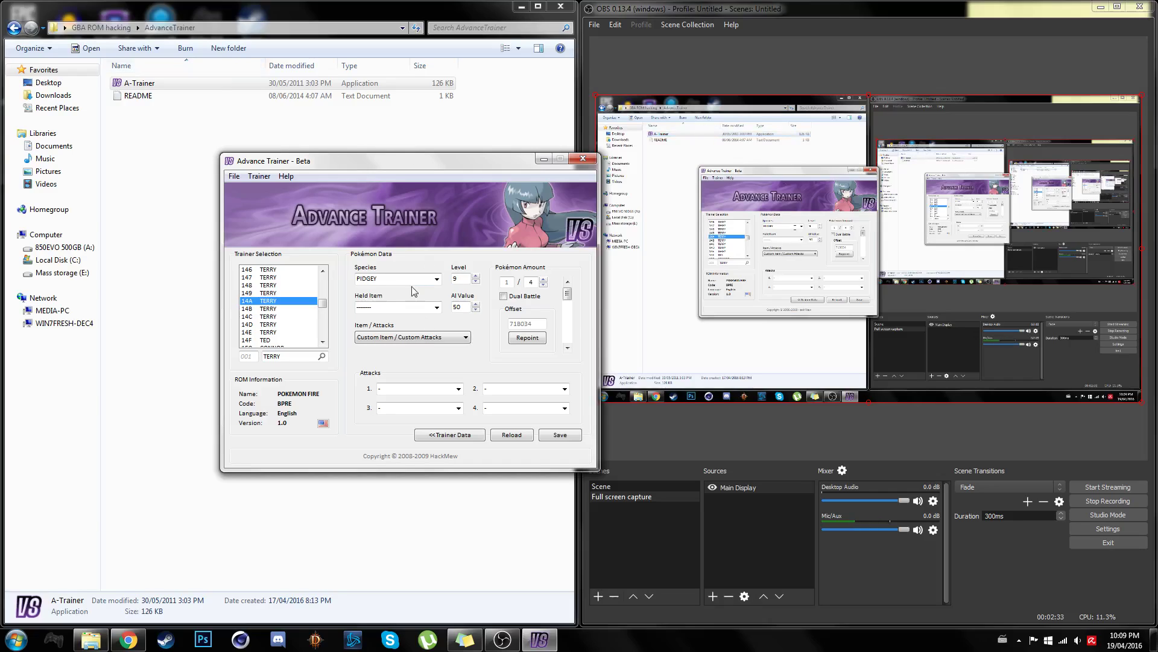
click(567, 349)
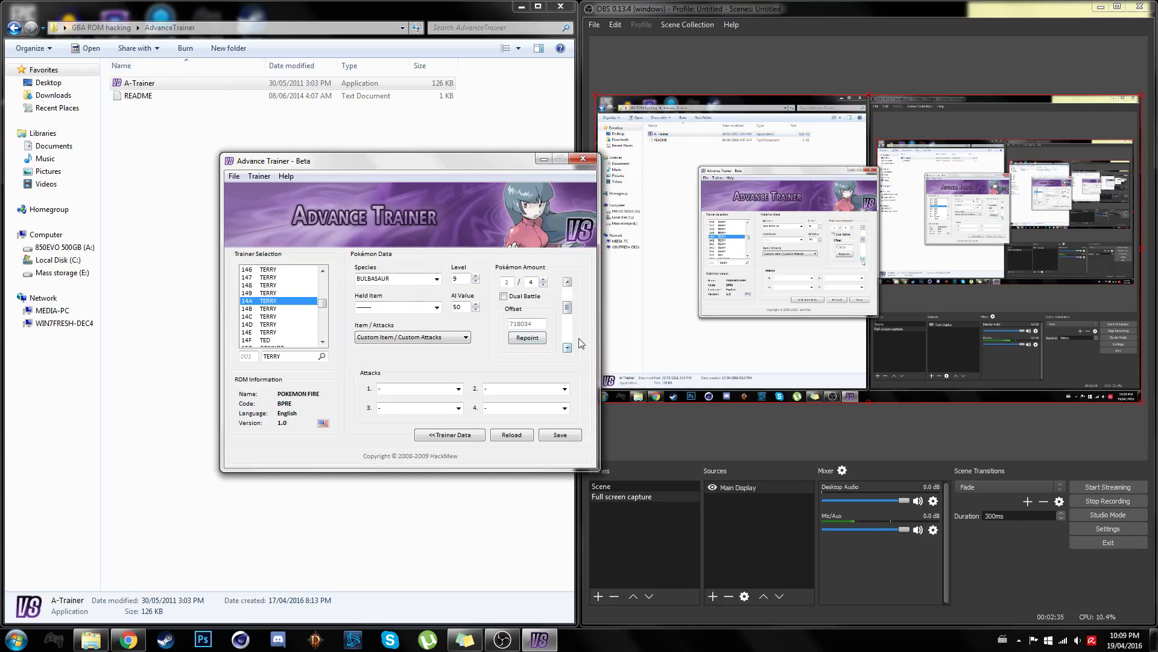
click(568, 348)
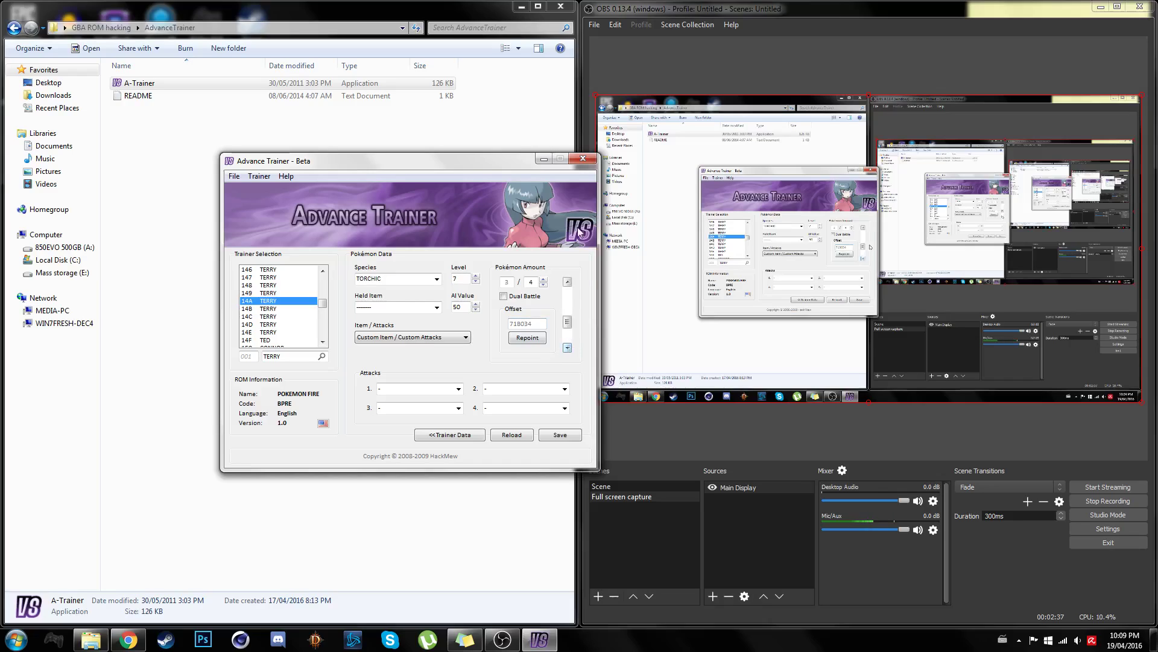
click(567, 348)
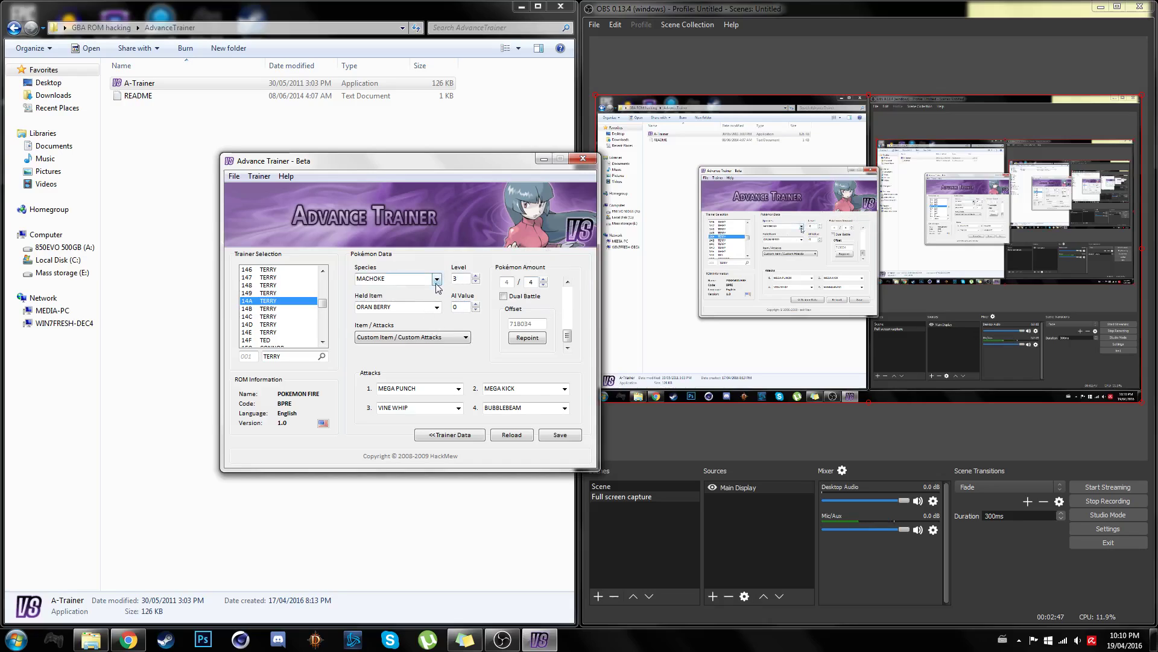
click(544, 285)
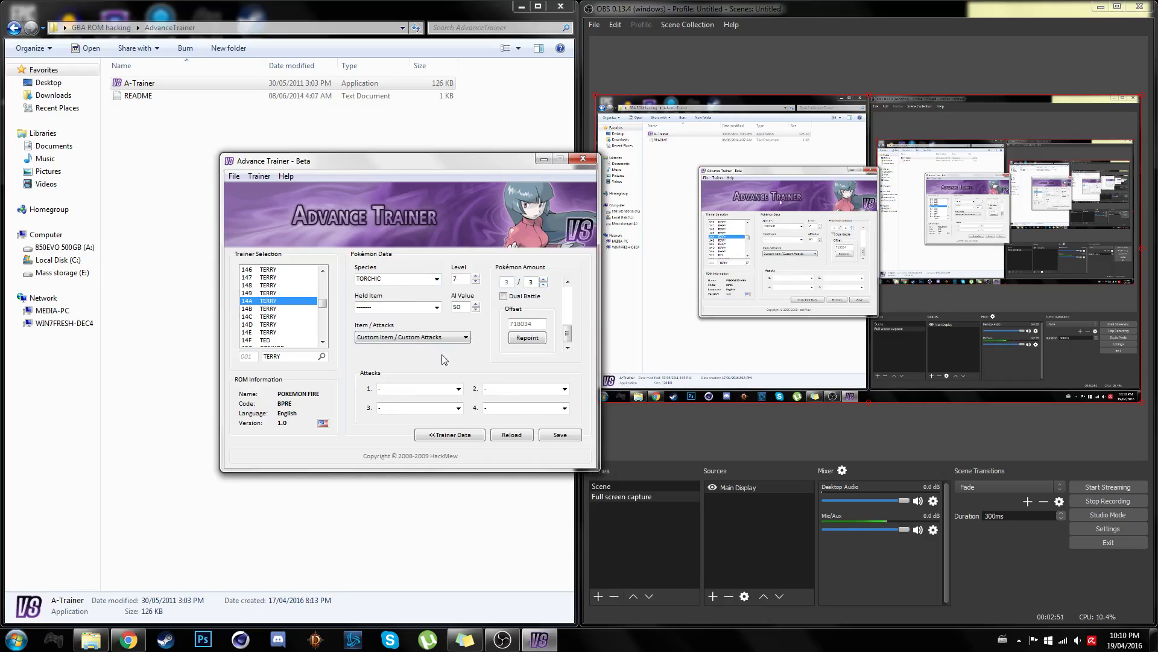
click(544, 280)
click(567, 348)
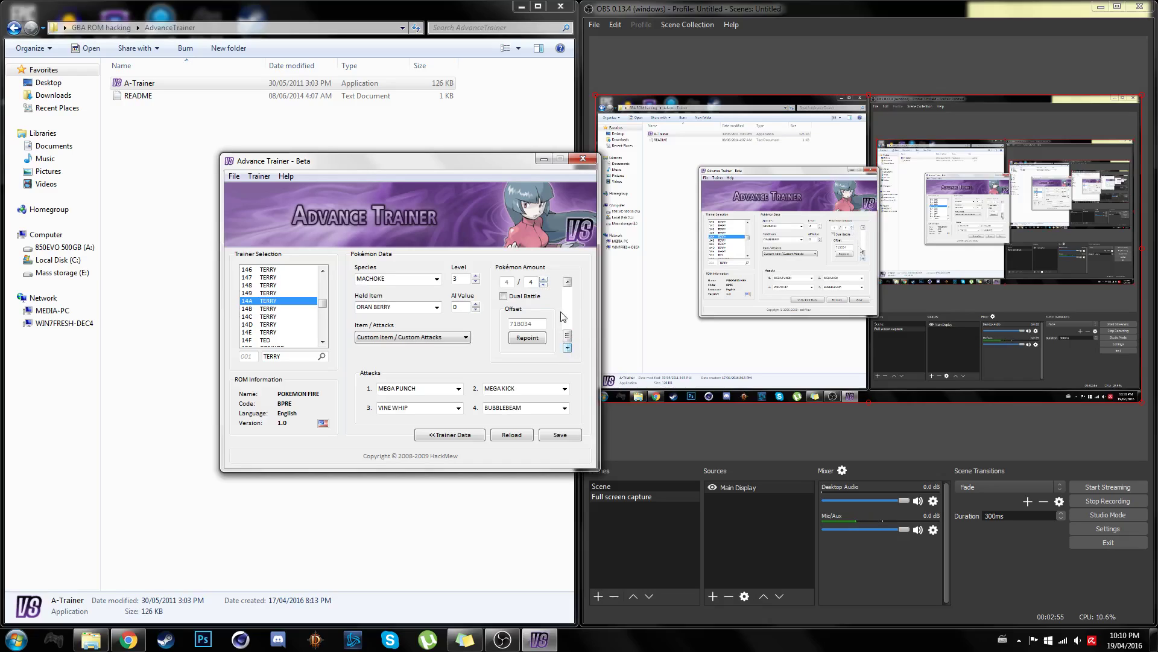
Raise 14A's Pokémon Amount to 5 and repoint its party data to suggested offset 71B238
click(544, 280)
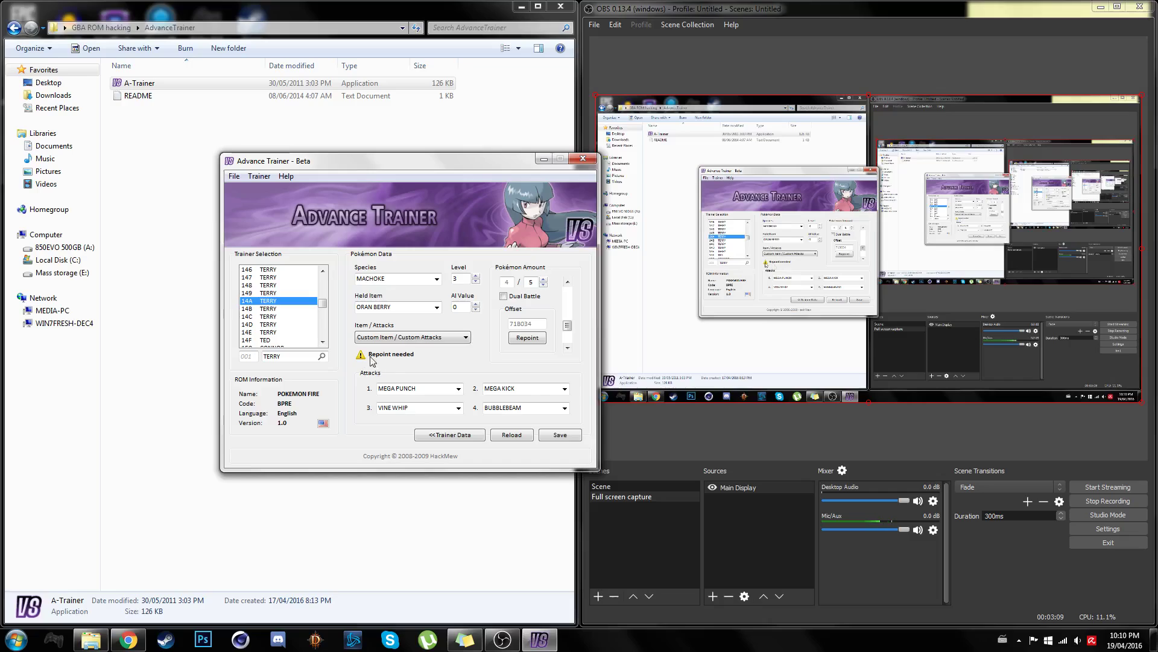
click(527, 338)
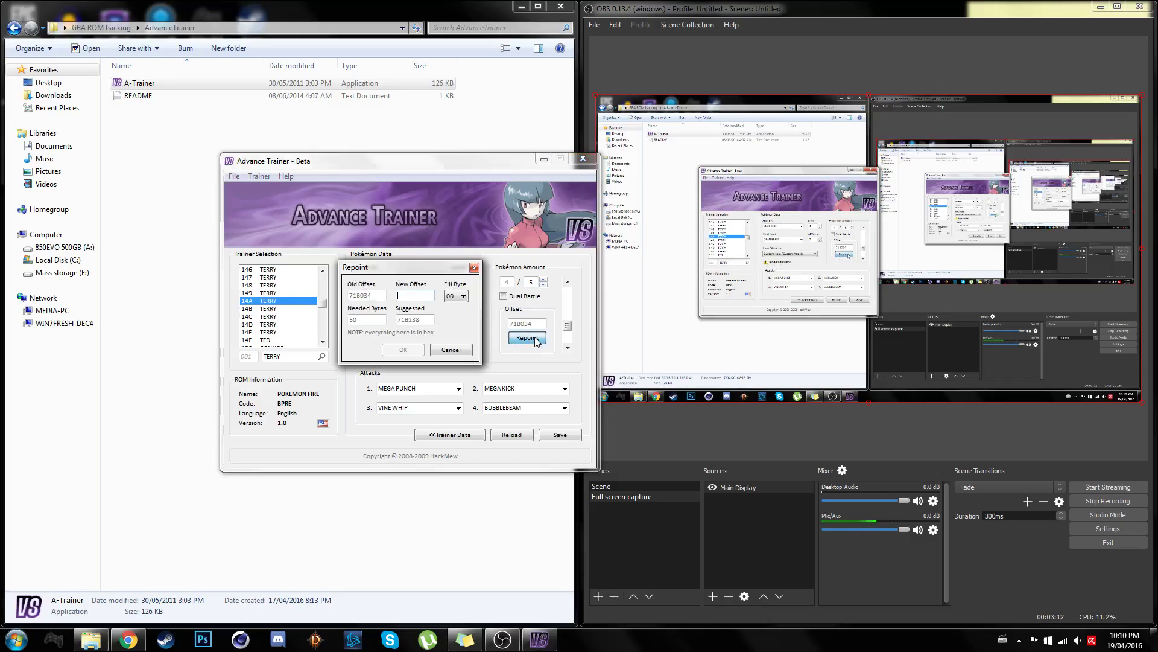
double_click(434, 320)
key(ctrl+c)
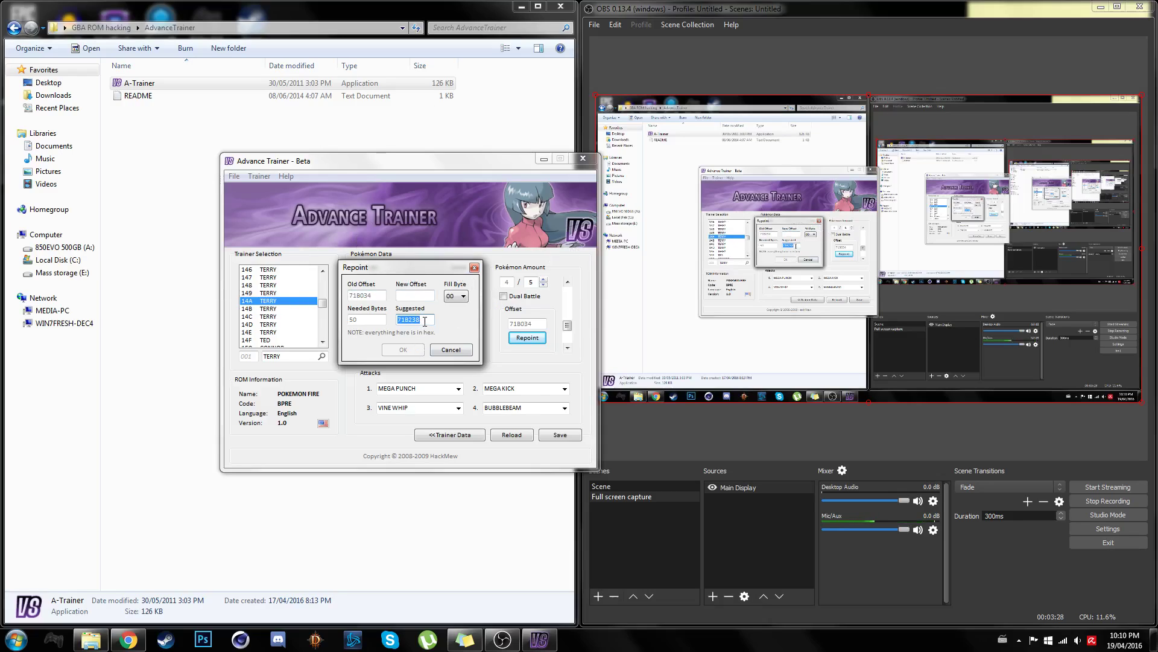
click(420, 294)
key(ctrl+v)
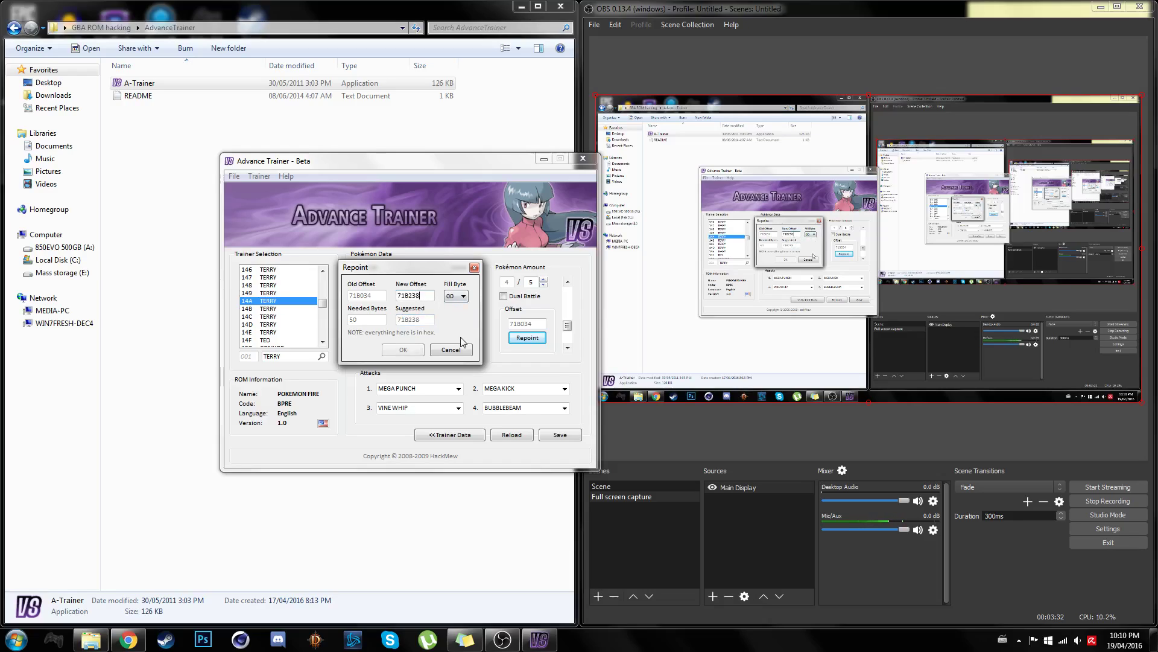
click(403, 354)
click(404, 350)
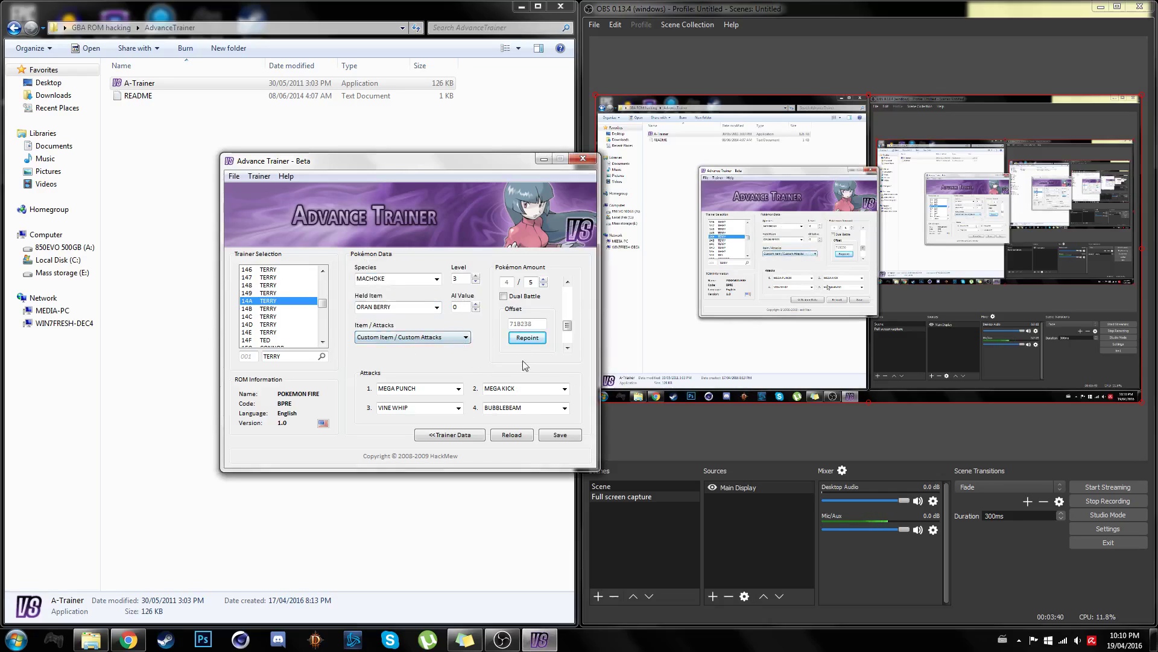
Set Pokémon 5/5 to a level 3 RAYQUAZA with no held item
click(567, 348)
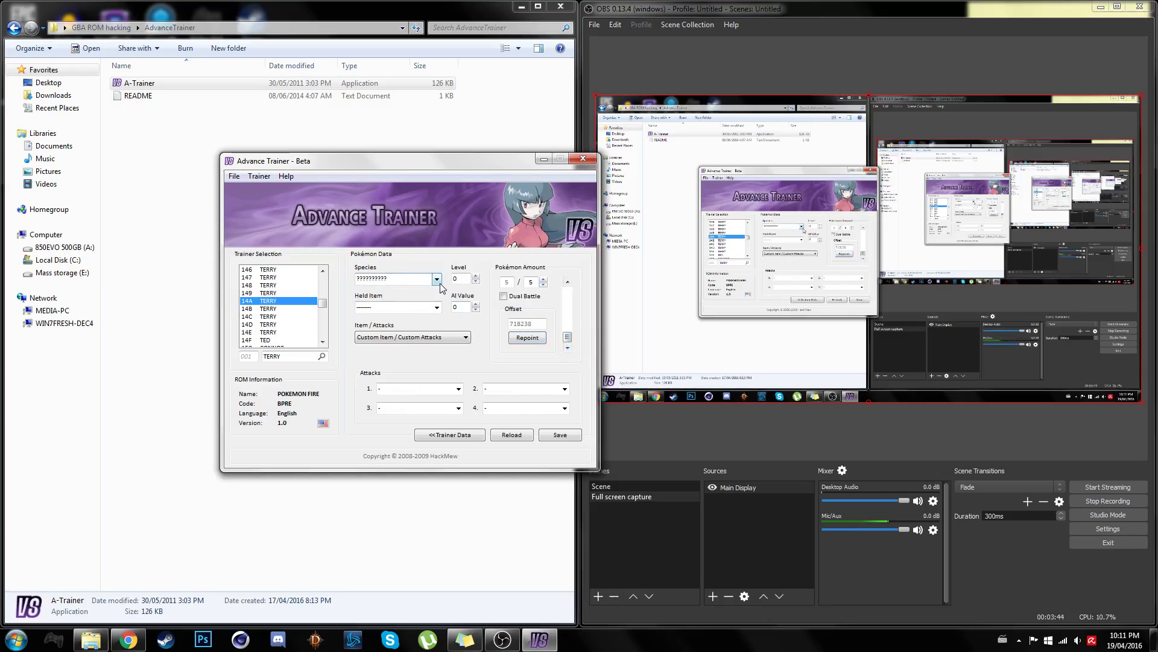
click(437, 279)
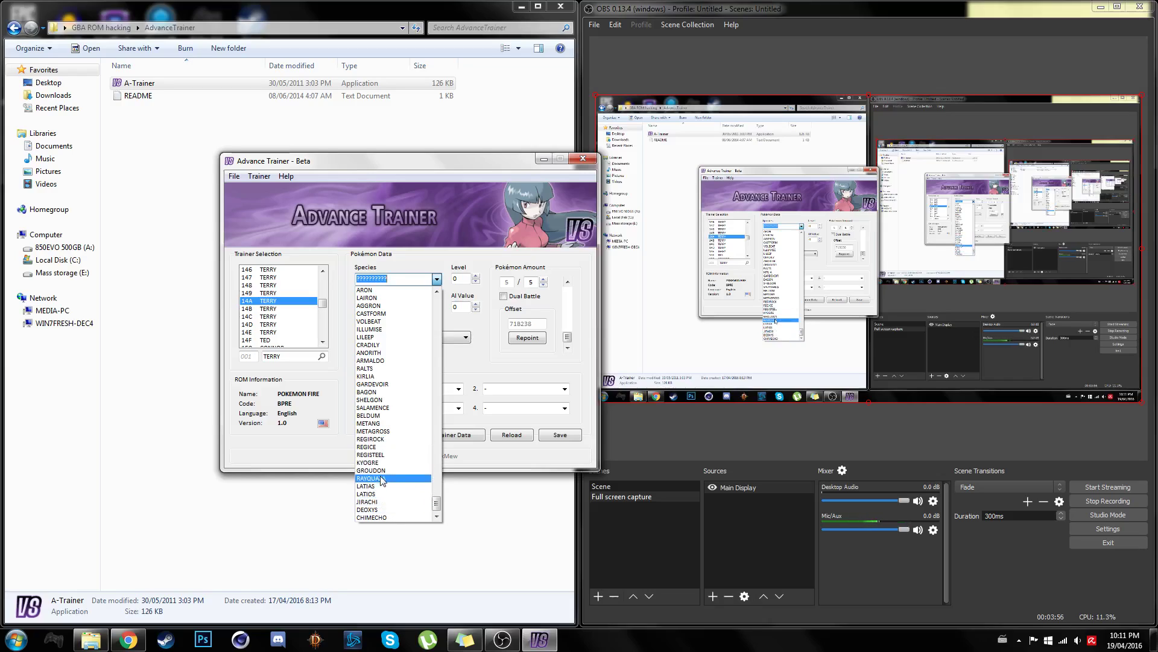
click(381, 479)
key(Tab)
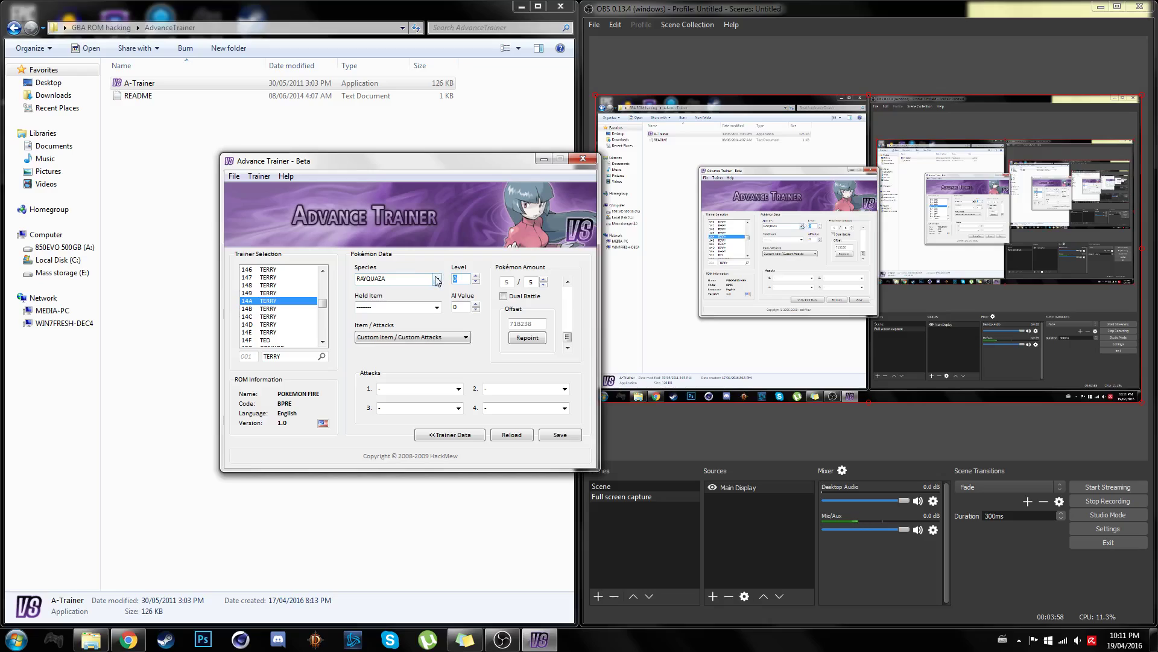
click(435, 307)
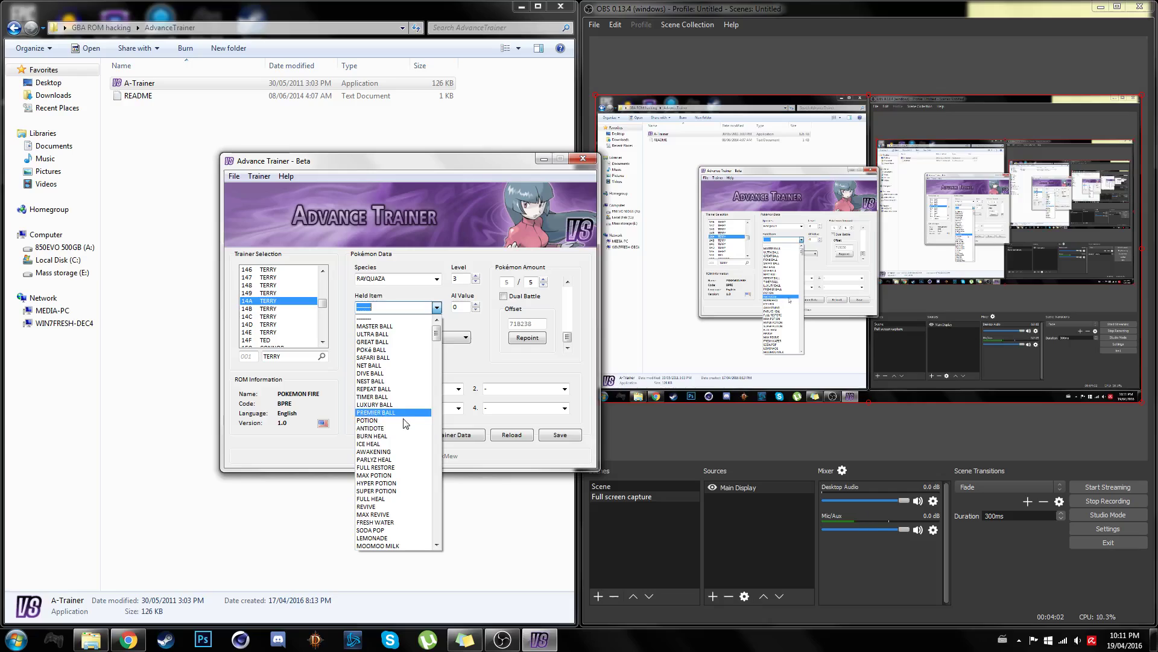
click(425, 319)
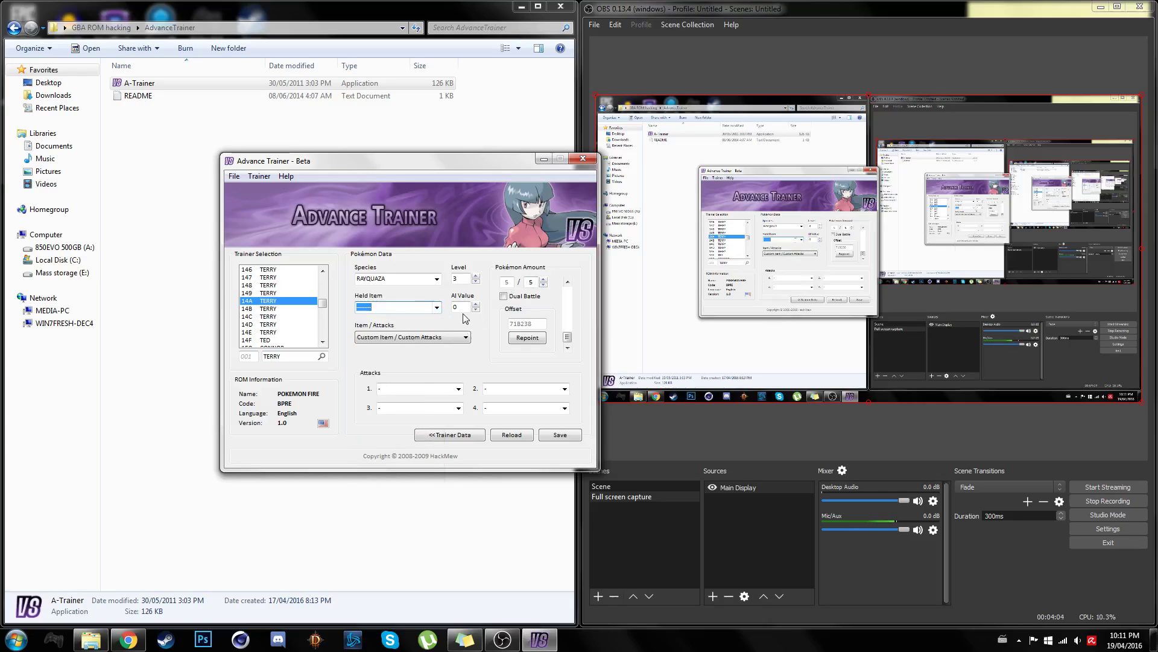
click(423, 338)
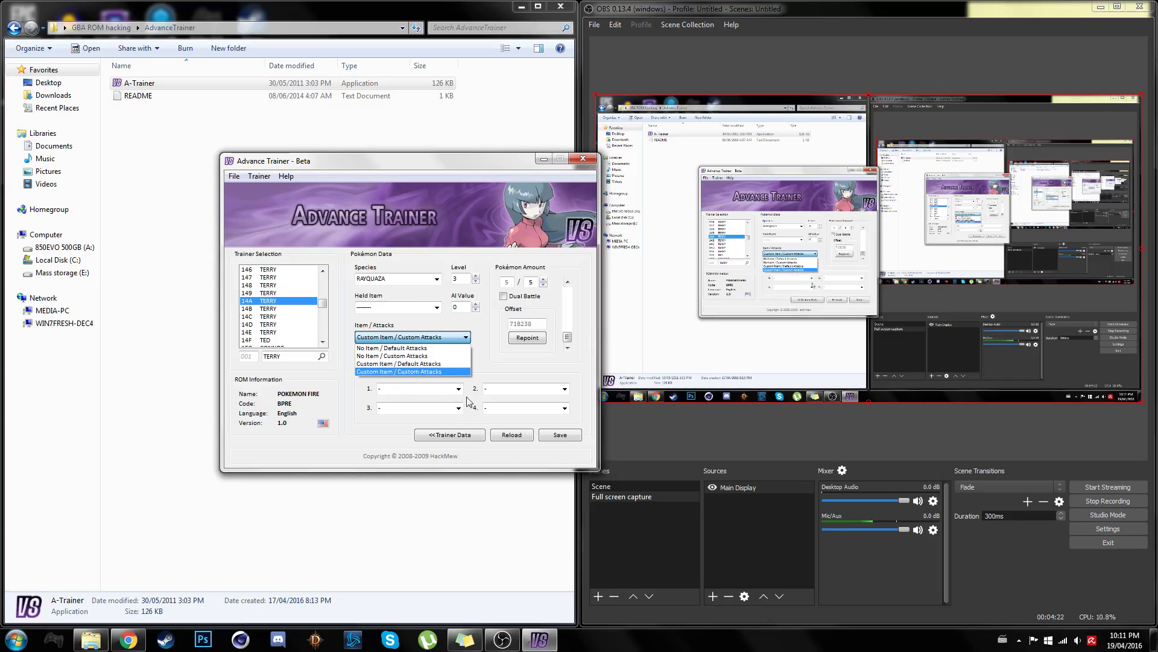
Choose Custom Item / Custom Attacks and give Rayquaza an ORAN BERRY
click(540, 366)
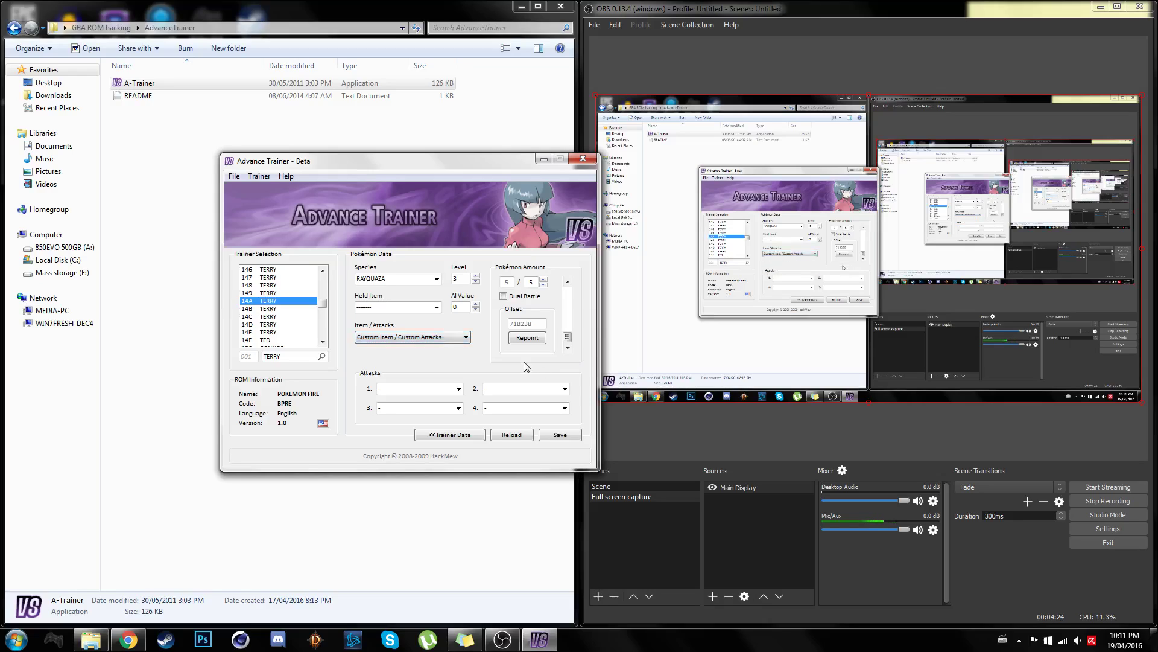
click(437, 303)
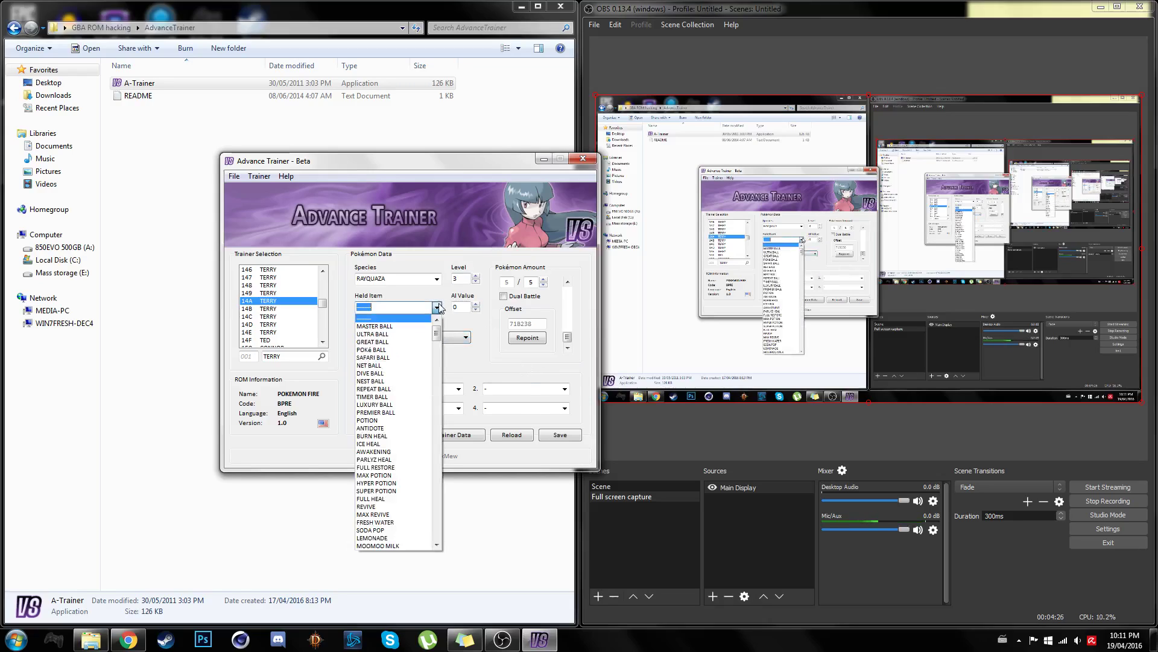
text(ORAN BERRY)
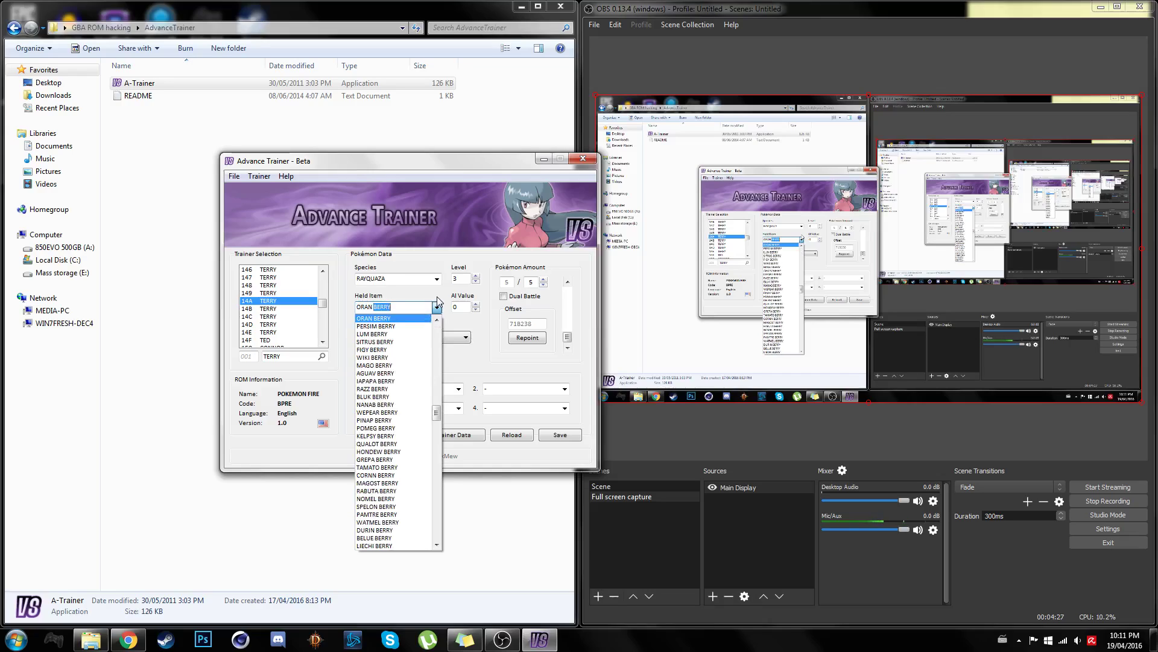
click(408, 320)
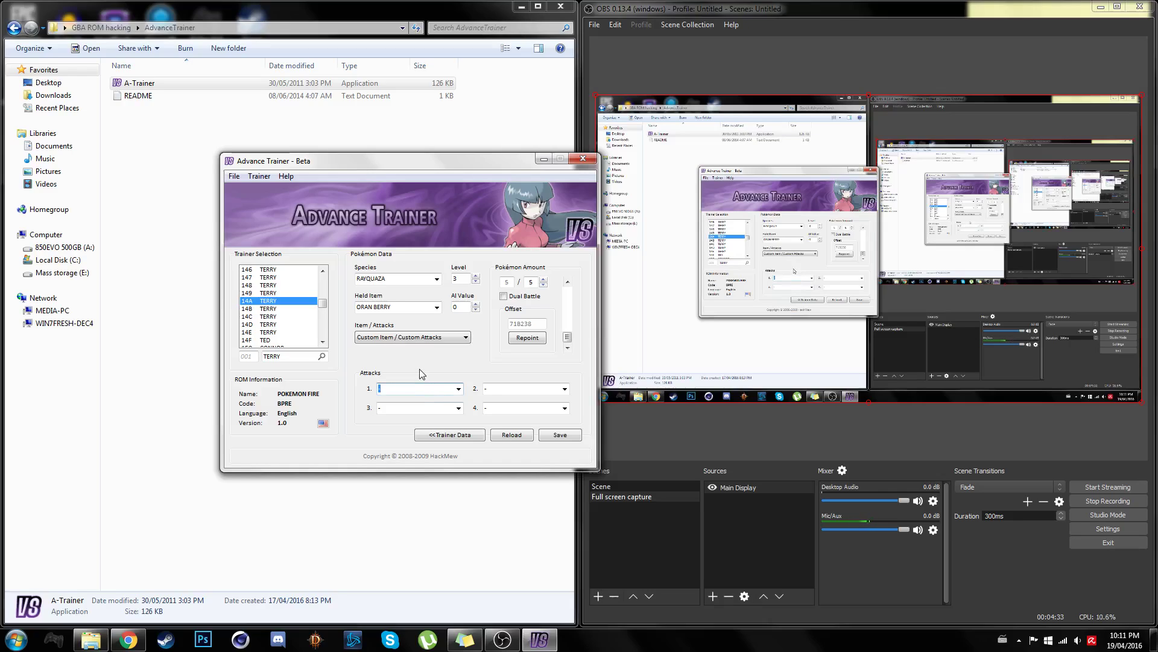
Set Rayquaza's attacks to LEER, SCARY FACE, MEGA PUNCH and JUMP KICK
text(LEER)
key(Tab)
text(SCAReY FACE)
key(Tab)
text(MEGA PUNCH)
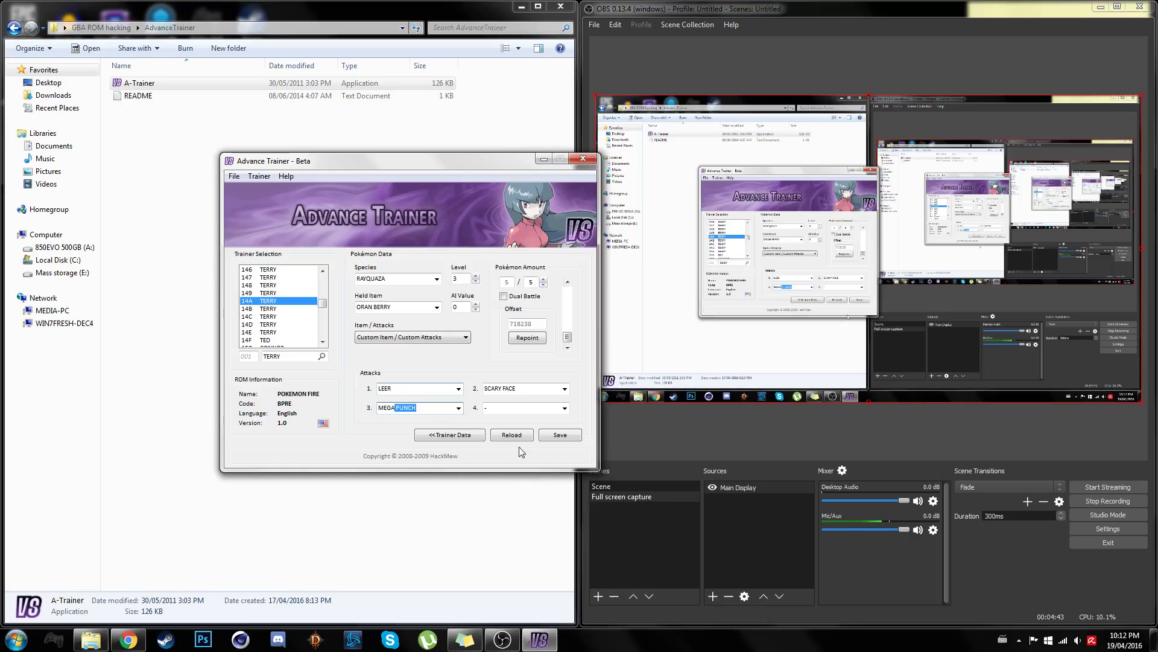
key(Tab)
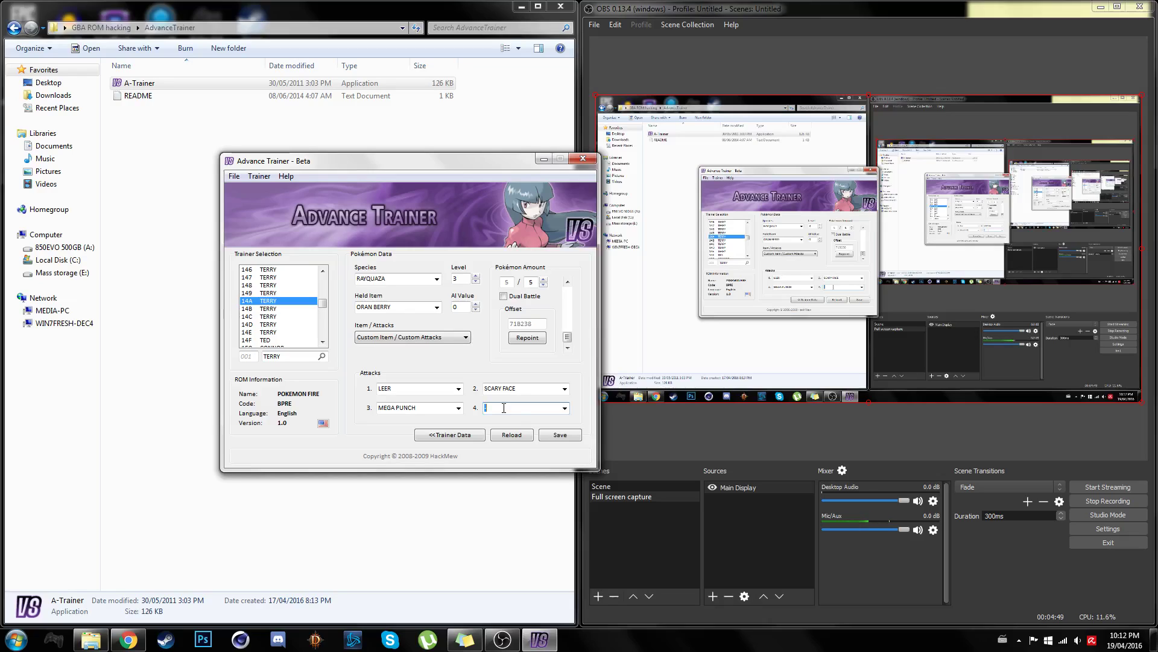
click(565, 408)
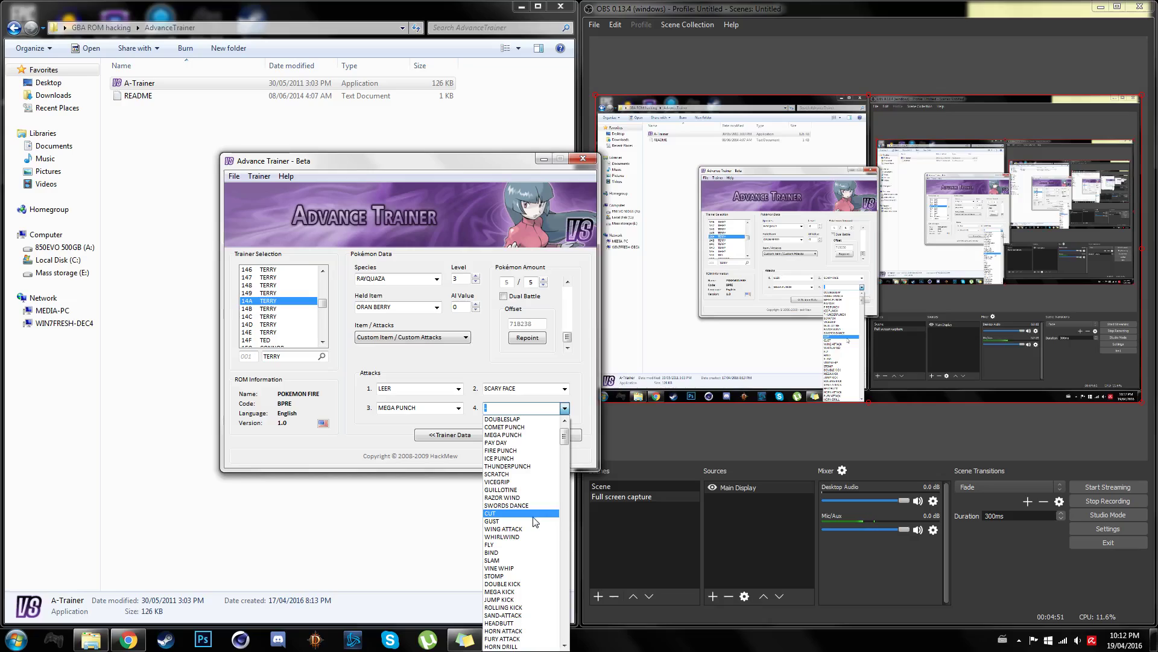
click(496, 599)
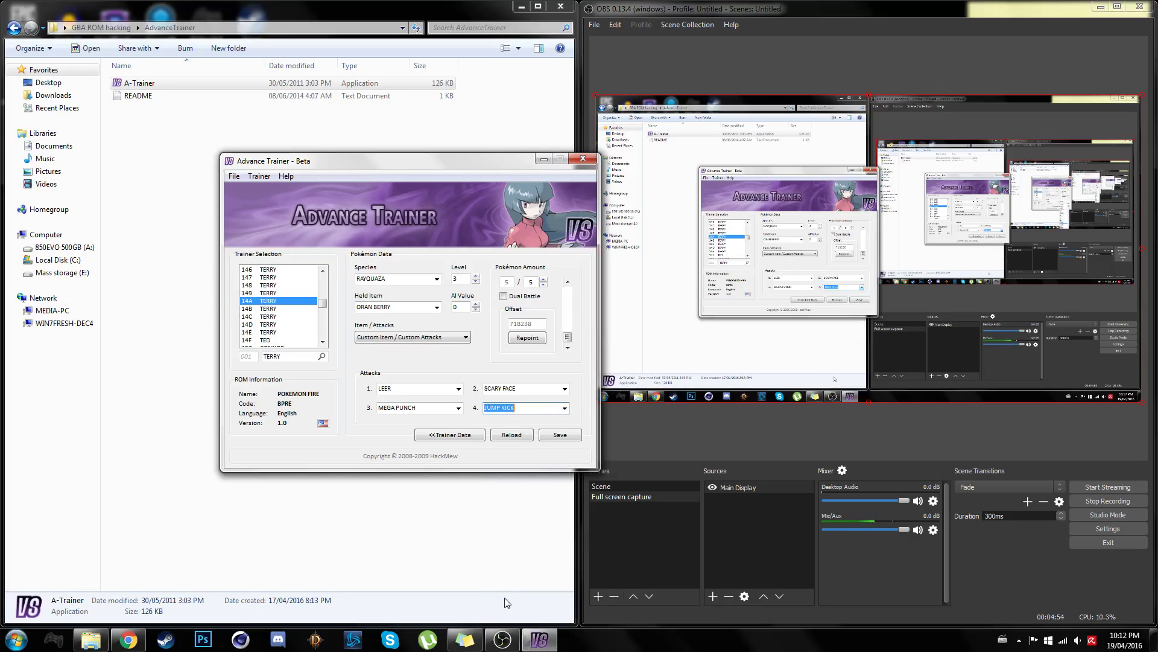
Save 14A TERRY's data with Pokémon Amount at 5, then write the ROM via File > Save ROM
click(559, 438)
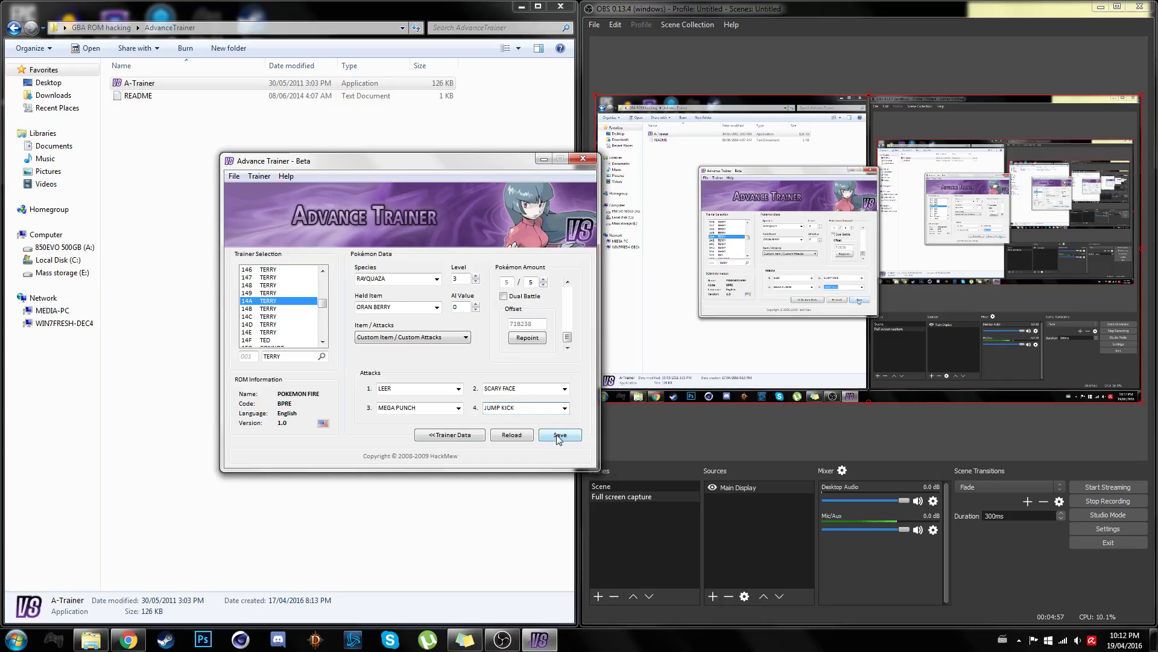
click(559, 438)
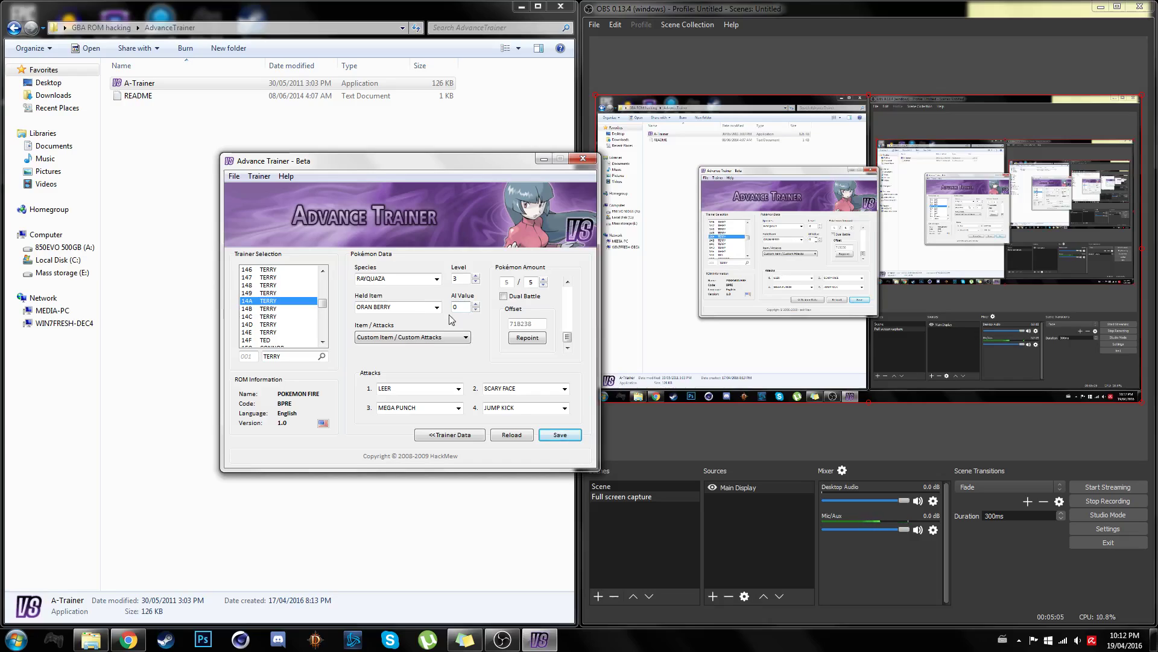
click(543, 278)
click(567, 348)
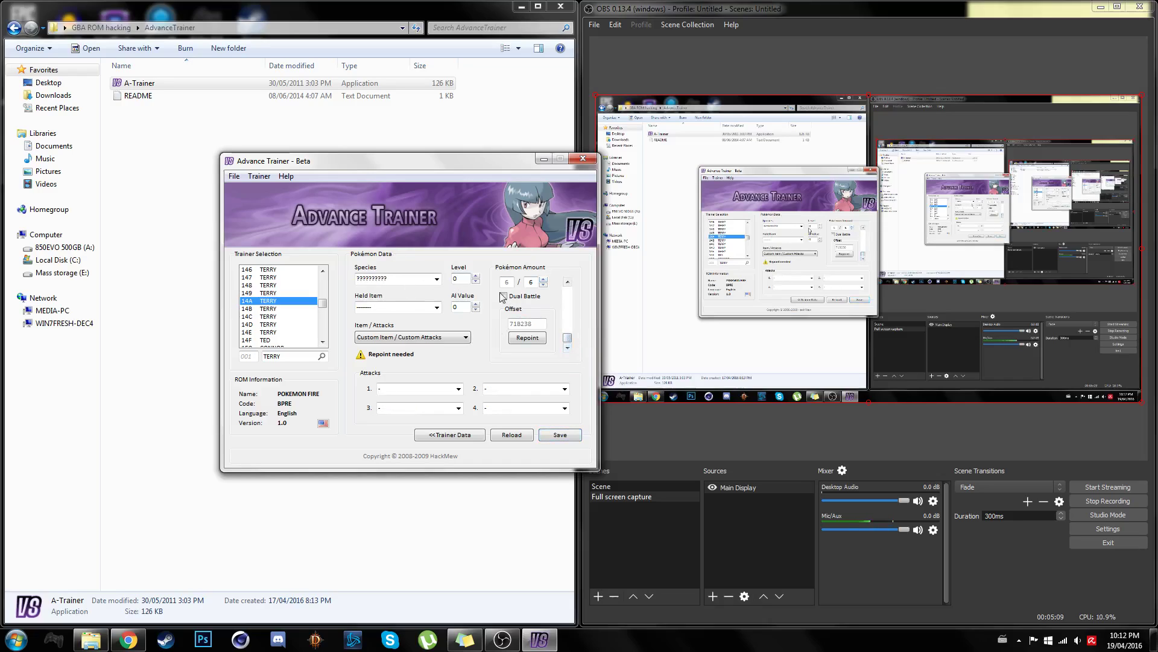
click(544, 284)
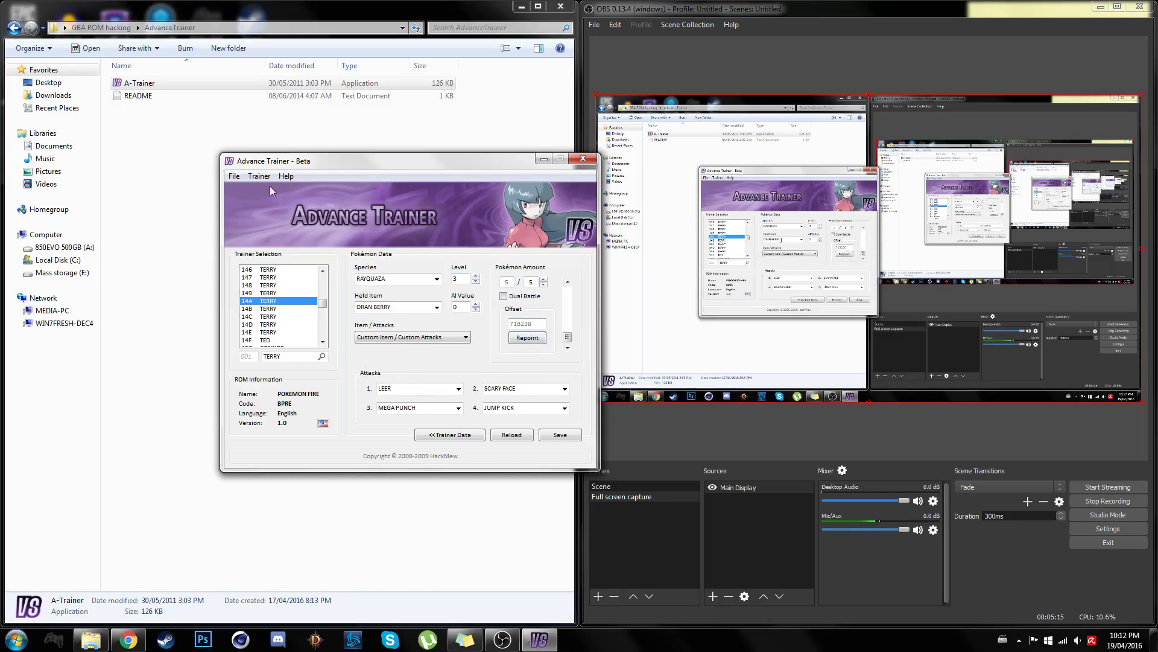
click(563, 439)
click(234, 176)
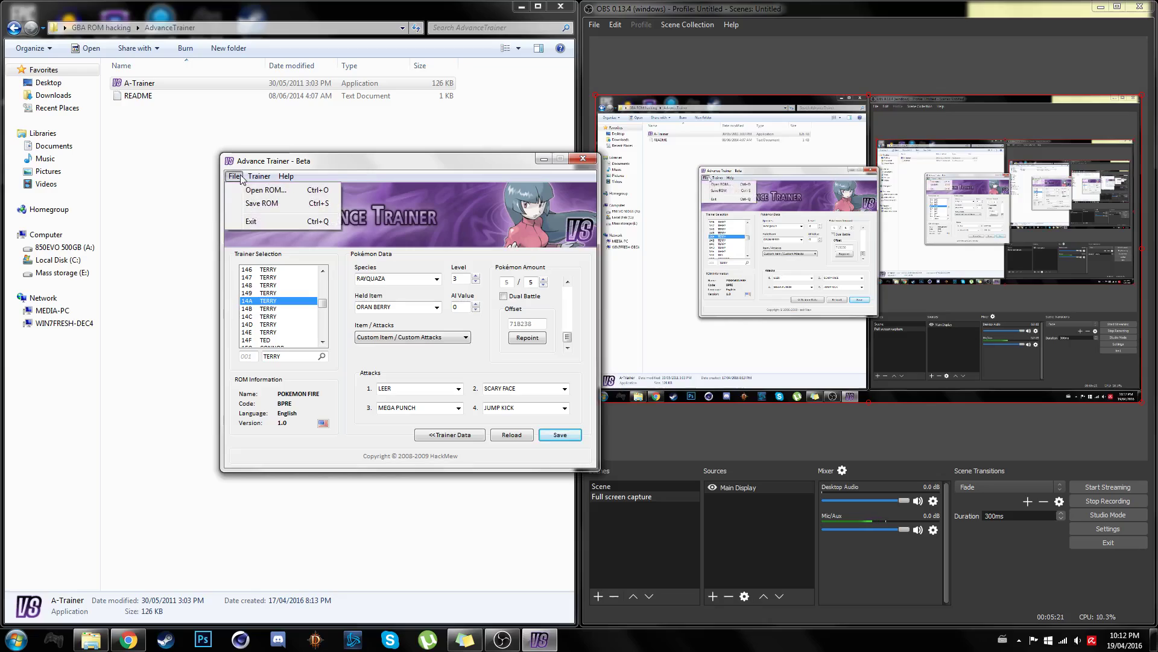
click(258, 204)
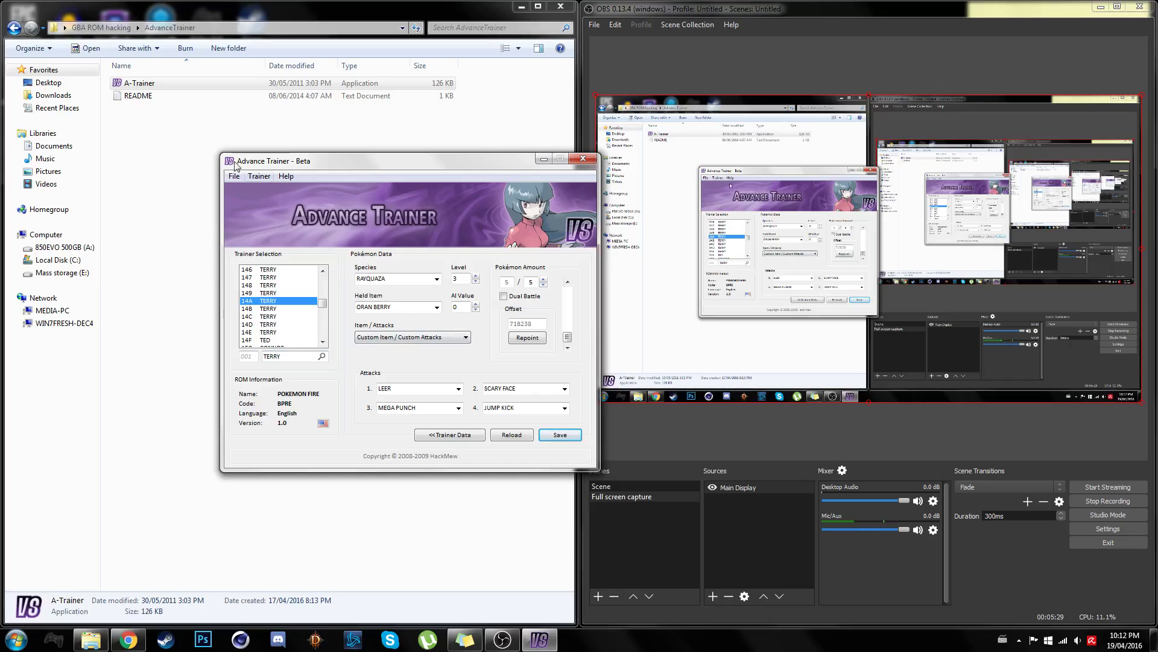
Close Advance Trainer and go up to the GBA ROM hacking folder containing Pokemon Fire Red
click(582, 160)
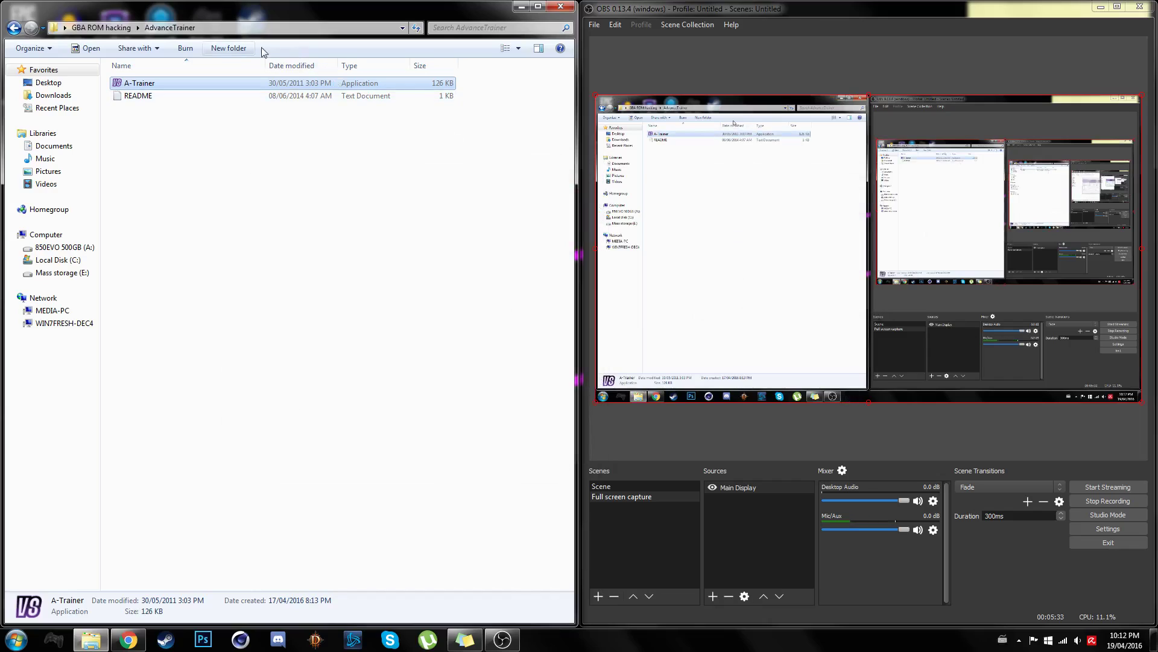
click(121, 28)
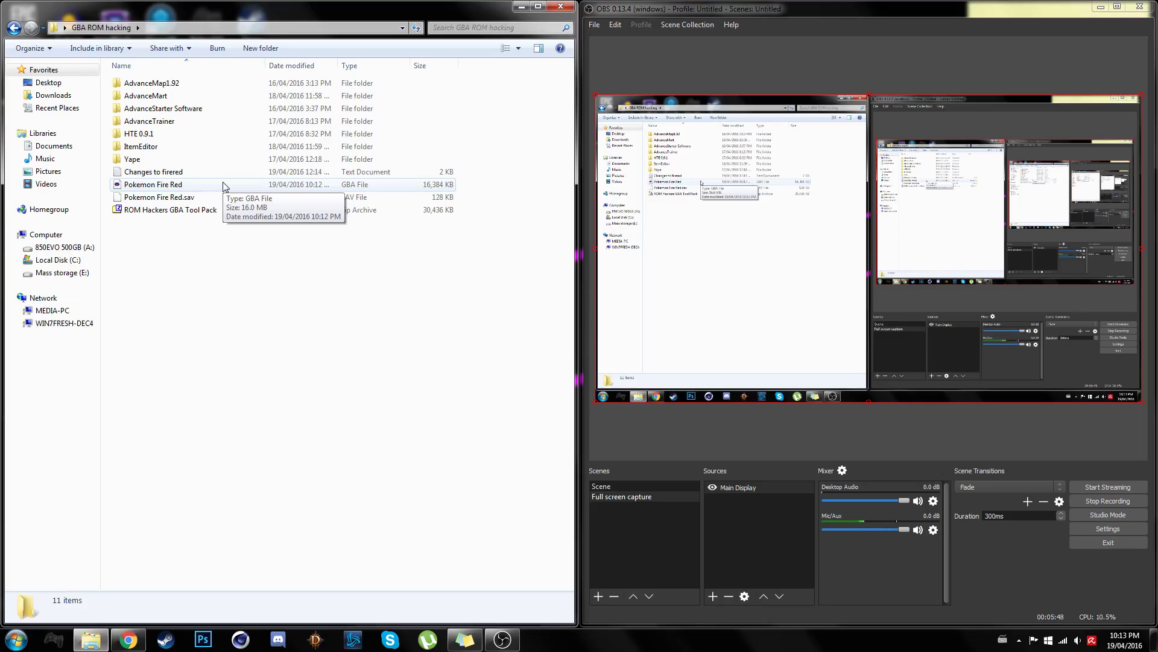
Open the Pokemon Fire Red ROM in VisualBoyAdvance and enlarge the emulator window
double_click(223, 185)
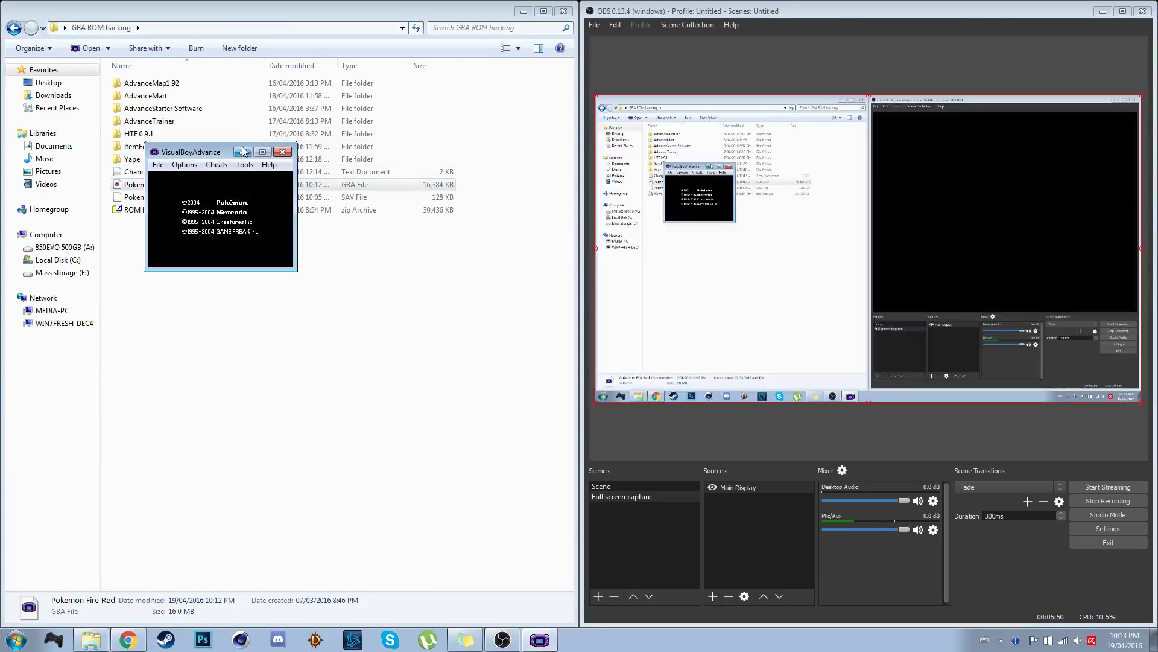
double_click(223, 154)
drag(189, 4, 181, 168)
drag(300, 287, 504, 402)
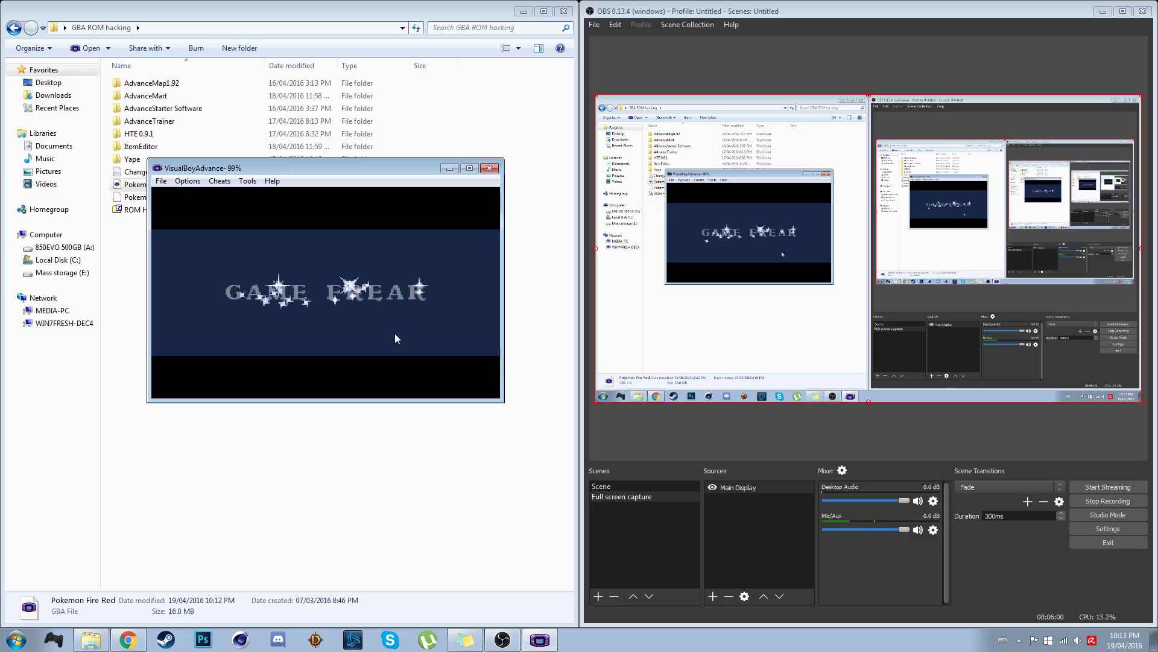
Fast-forward the intro and continue the saved game from the title screen
key(space)
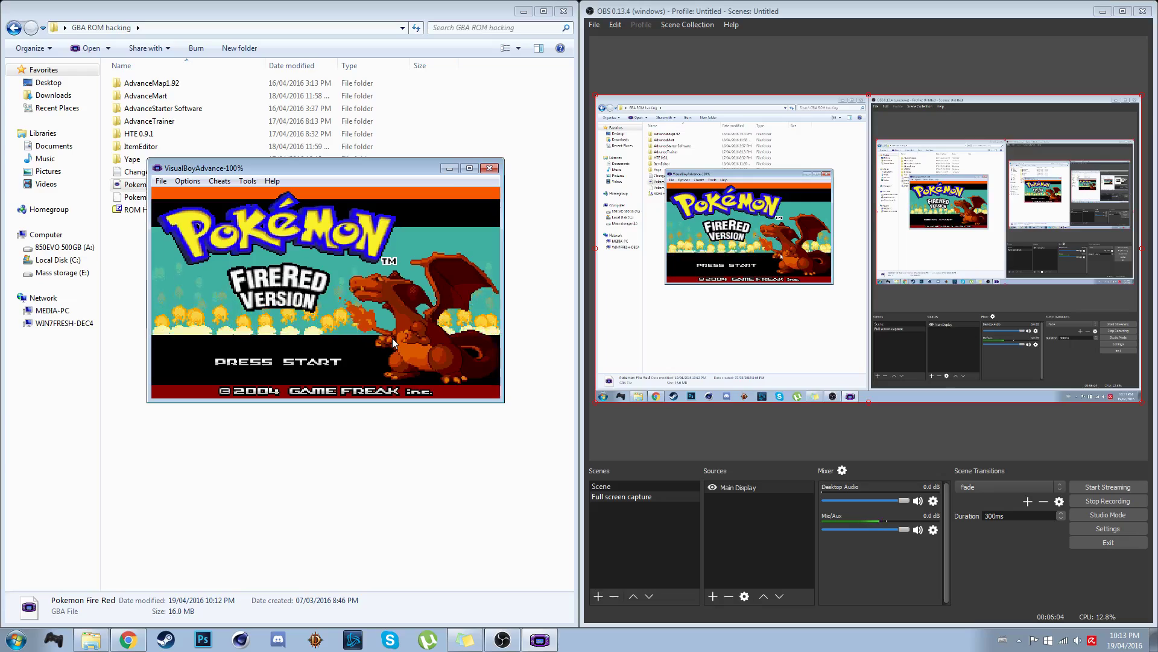
key(Return)
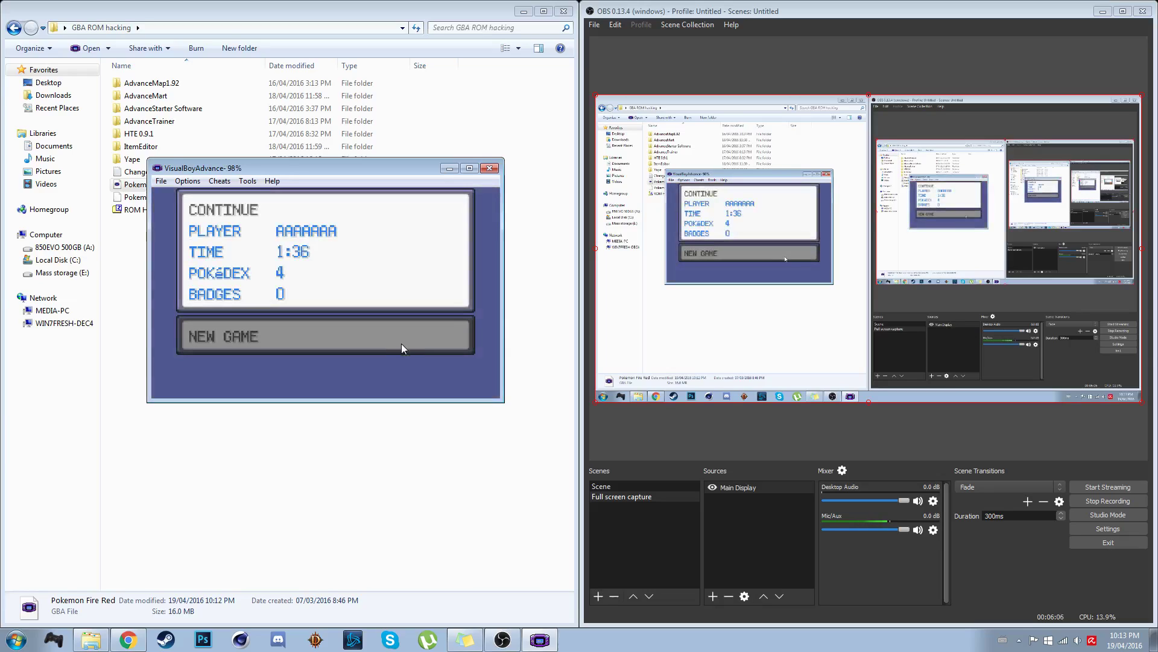
key(z)
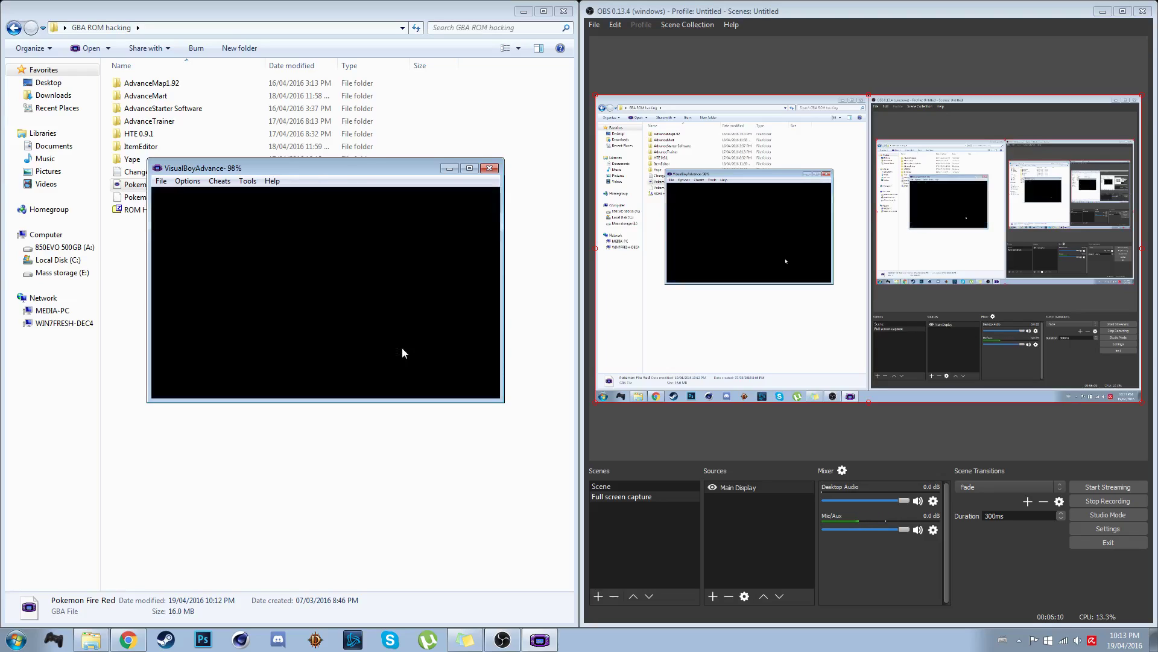
Walk down and left out of Viridian City onto Route 22 and through the grass until the rival appears
key(Down)
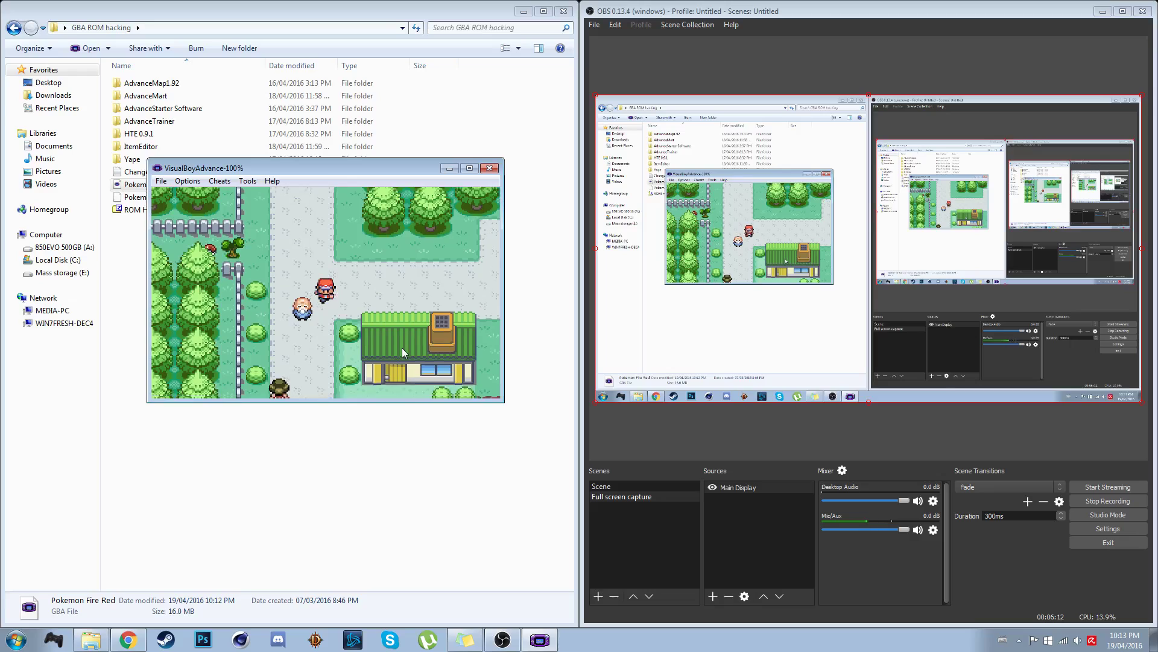
key(Down)
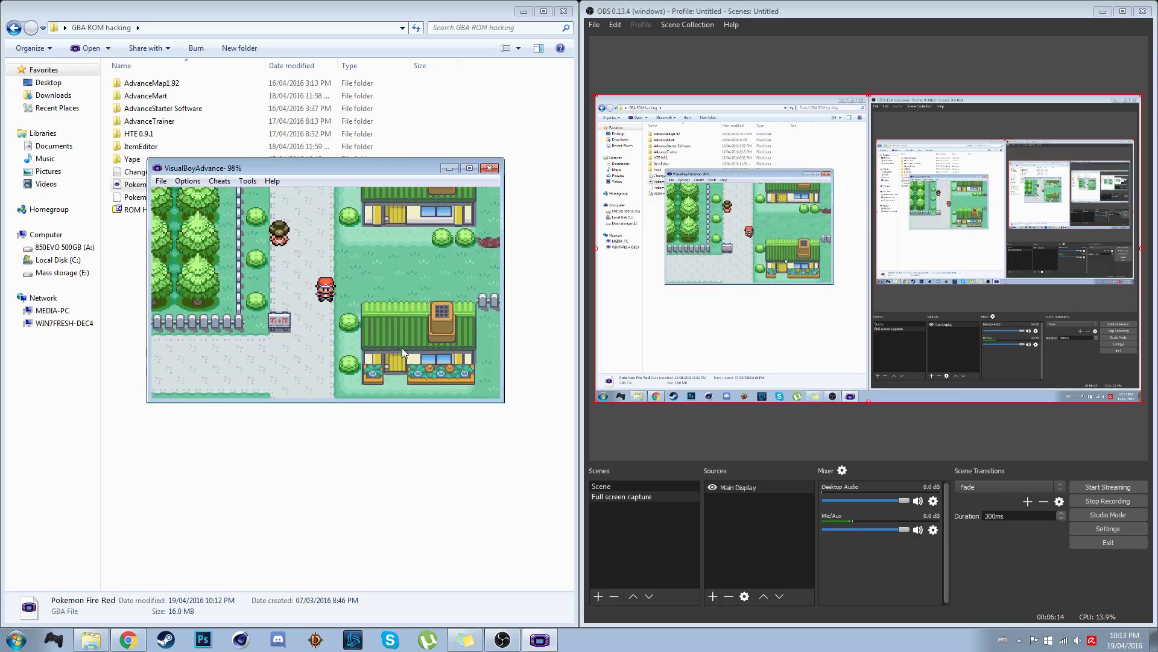
key(Down)
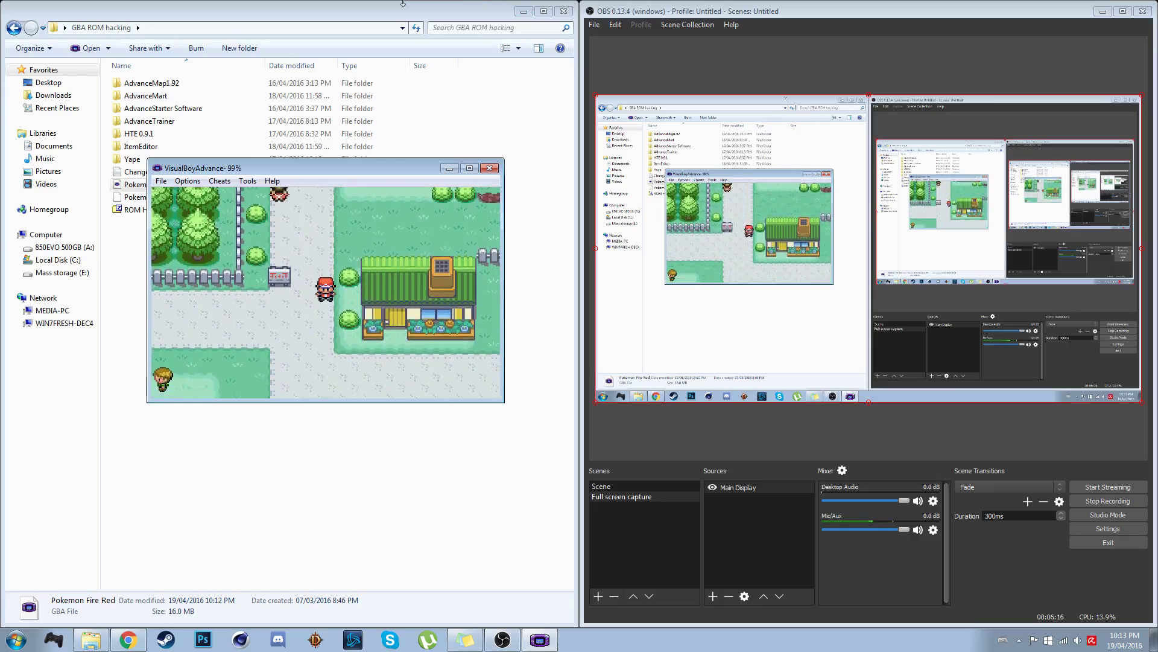
key(Left)
key(Left)
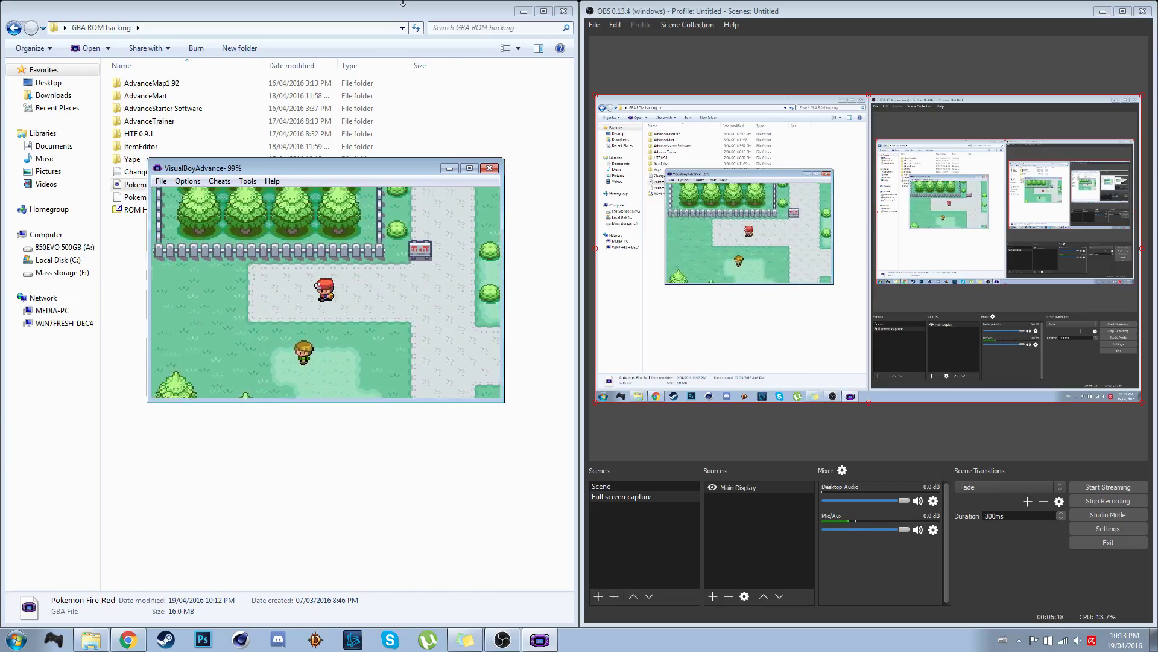
key(Left)
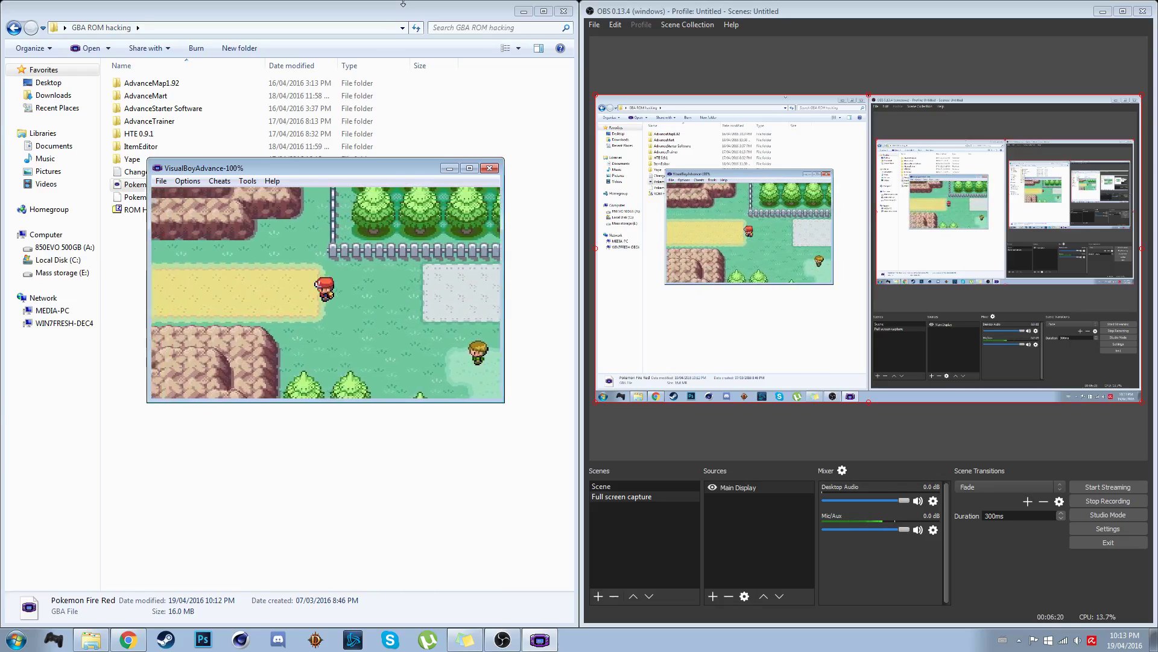
key(Left)
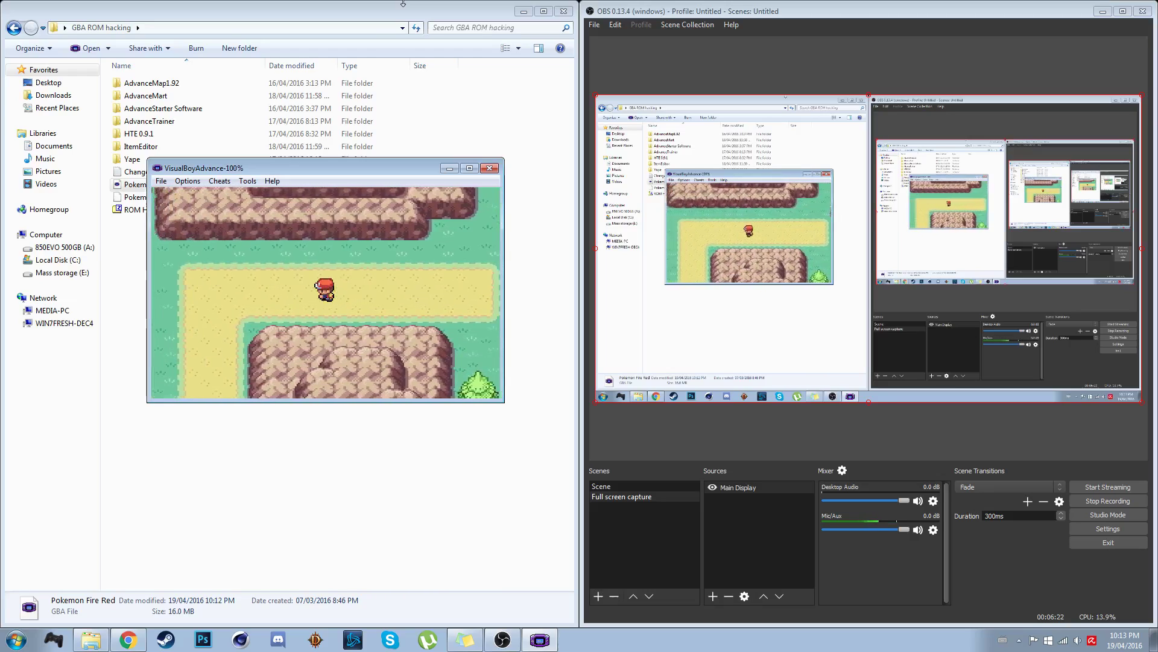
key(Down)
key(Down)
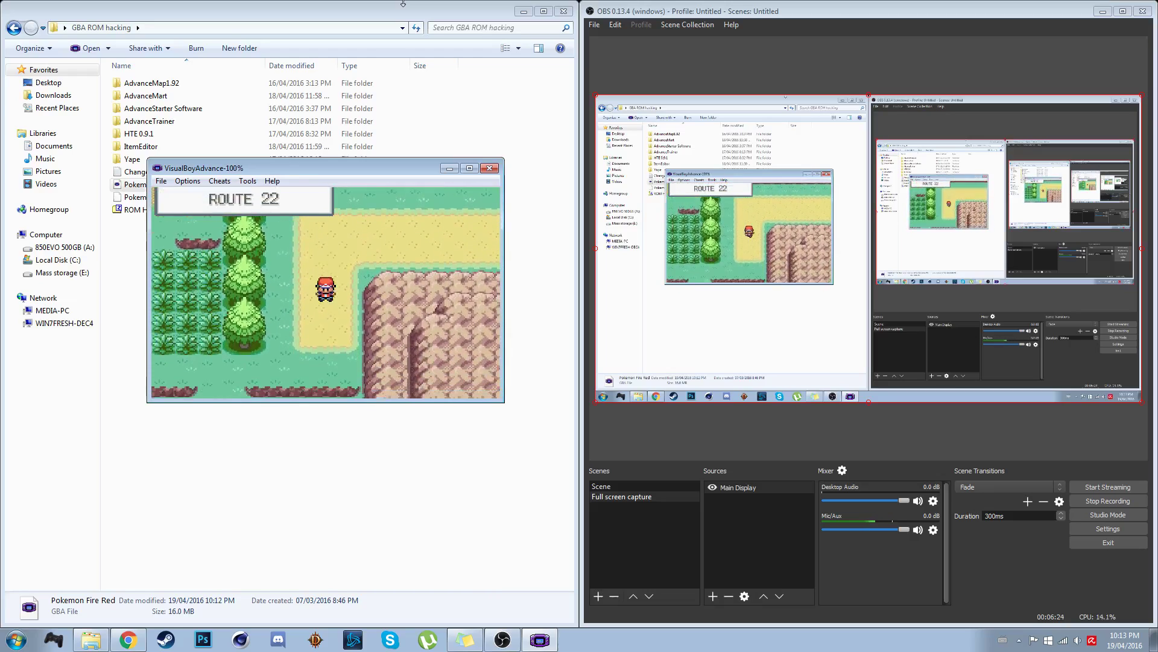
key(Left)
key(Right)
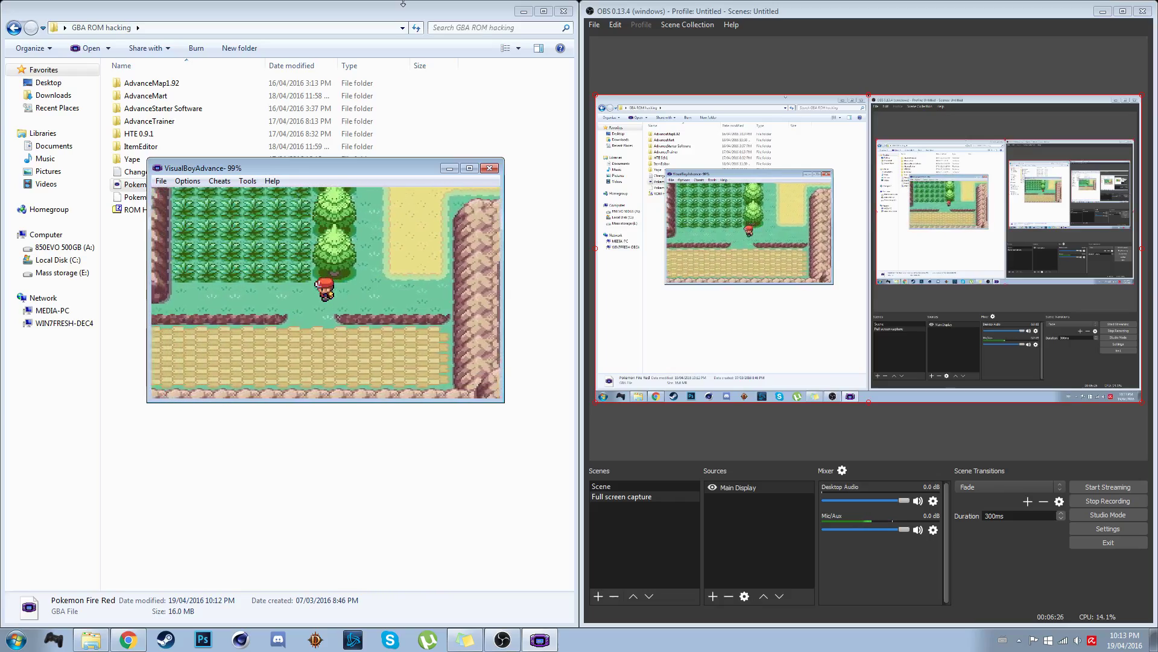
key(Up)
key(Up)
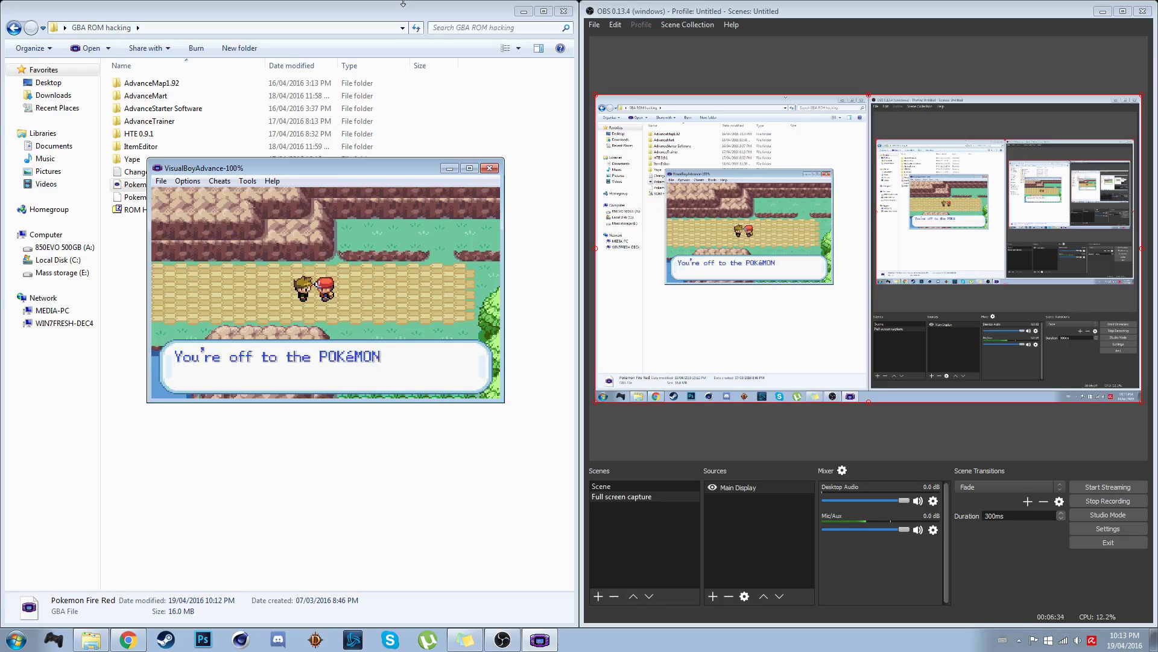
Advance the rival's dialogue to "By the way, did your POKéMON get any stronger?"
key(z)
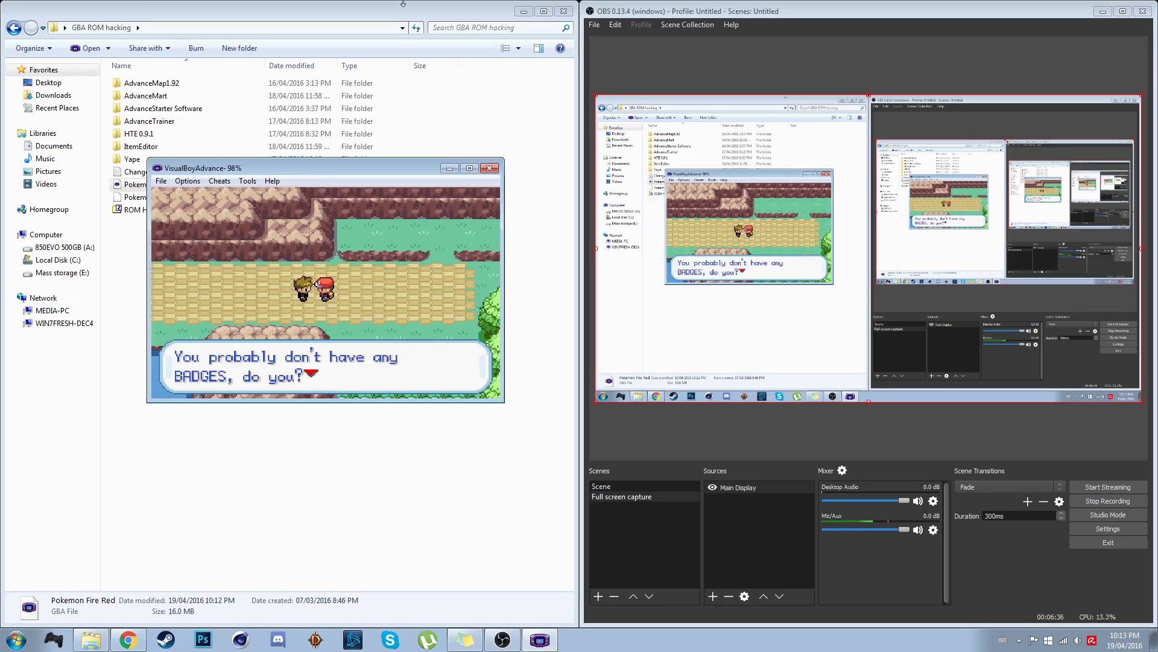
key(z)
key(z)
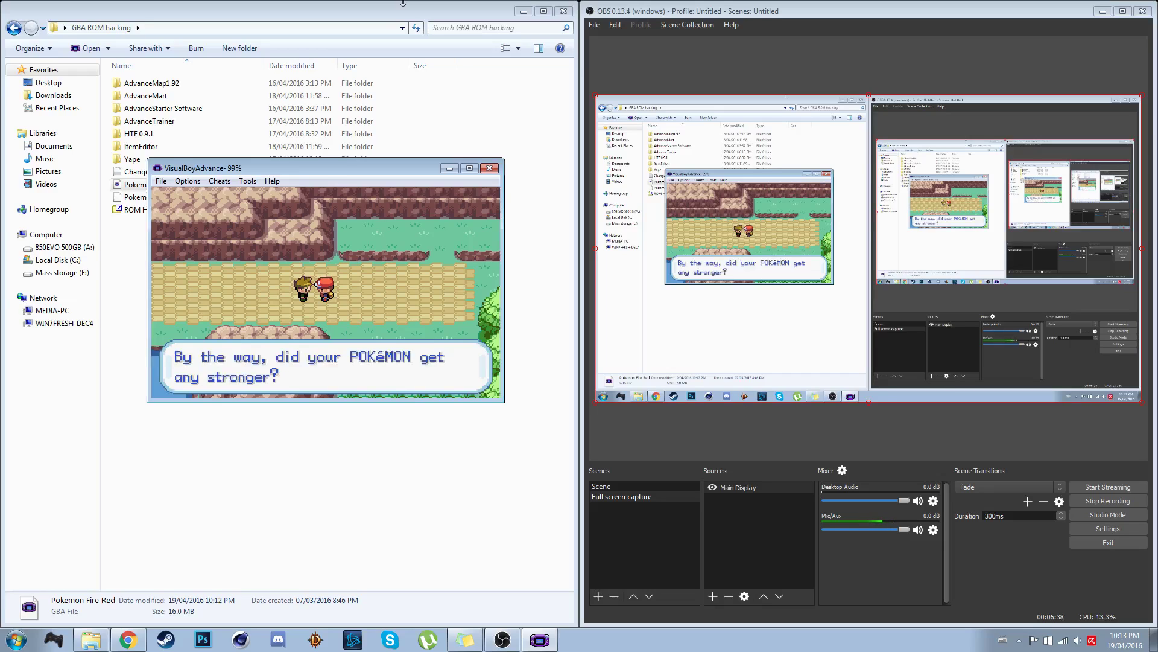
key(z)
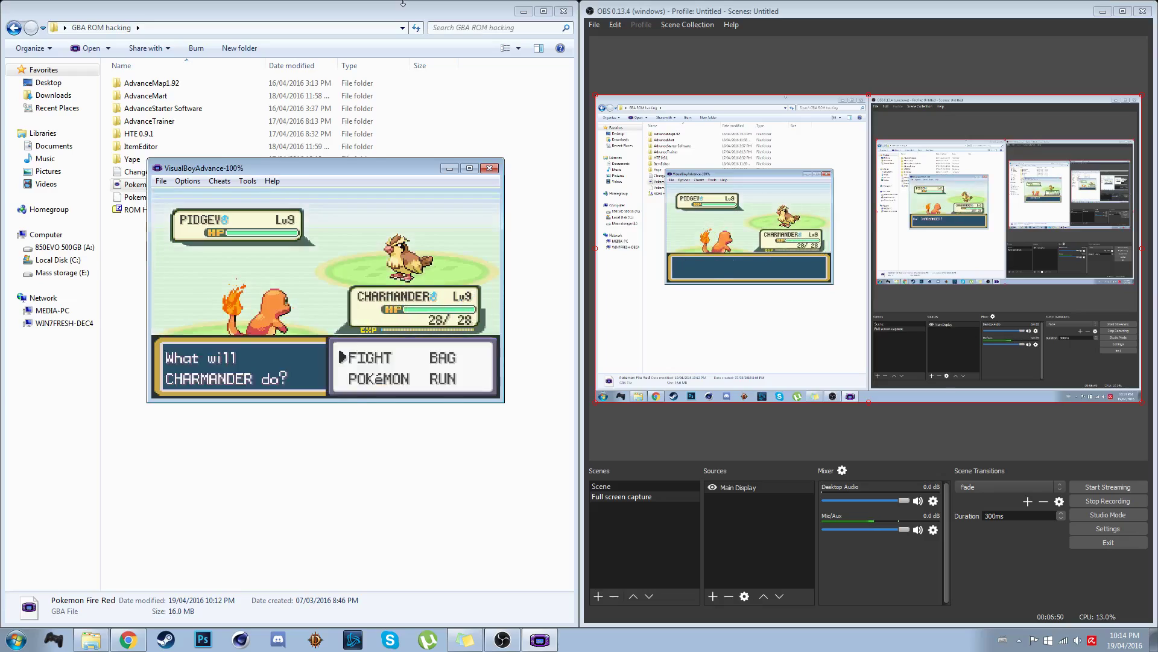
Use Ember three times until the rival's Pidgey faints
key(z)
key(Down)
key(z)
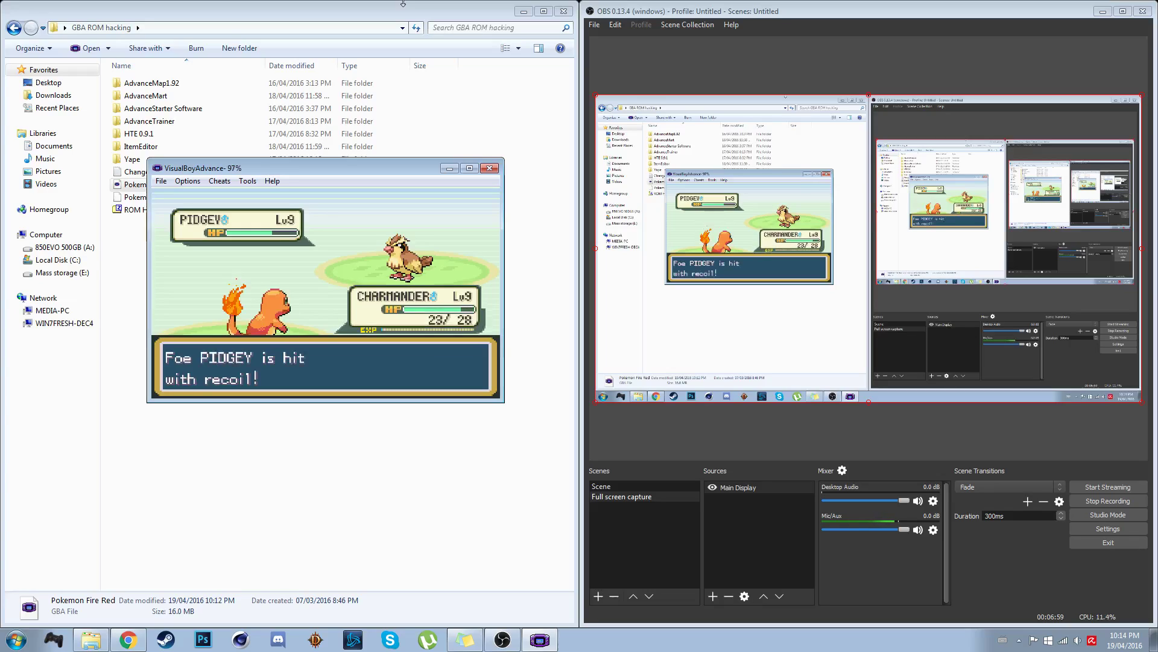
key(z)
key(z)
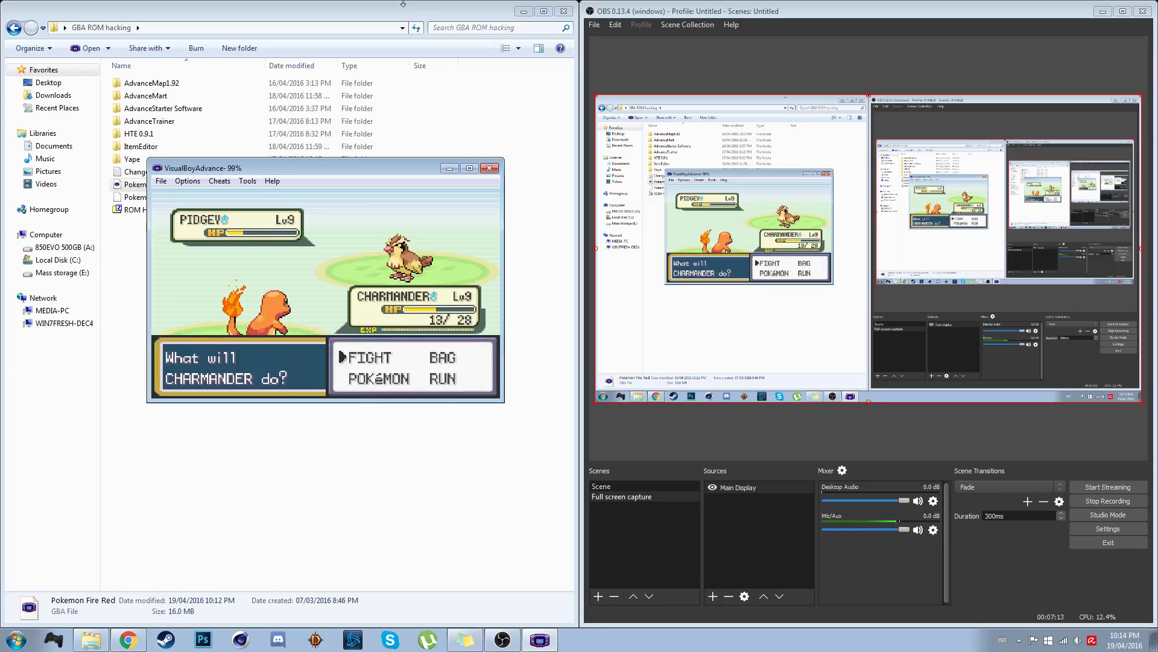
key(z)
key(z)
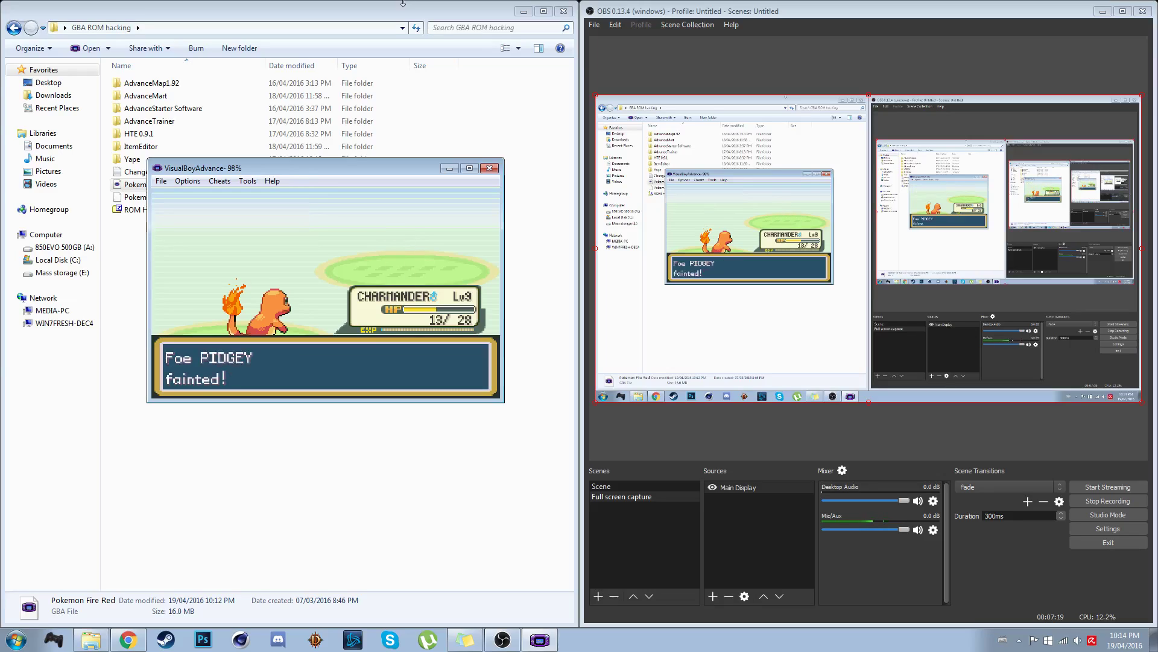
key(z)
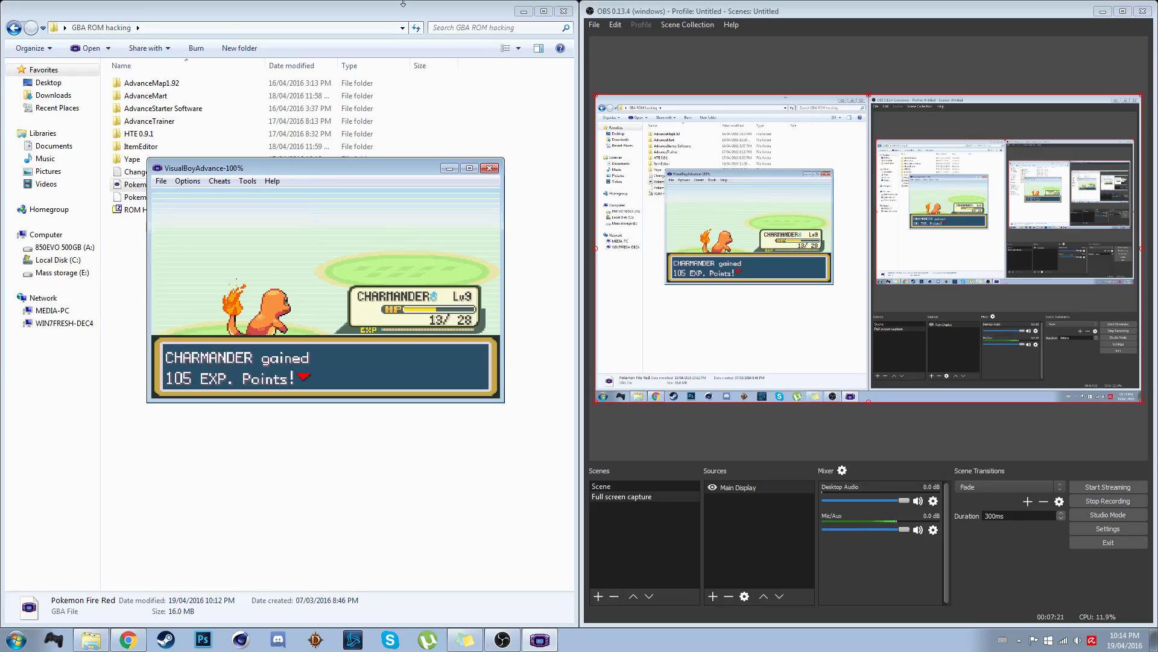
Decline to switch when the rival sends out Machoke, then attack it with Scratch
key(z)
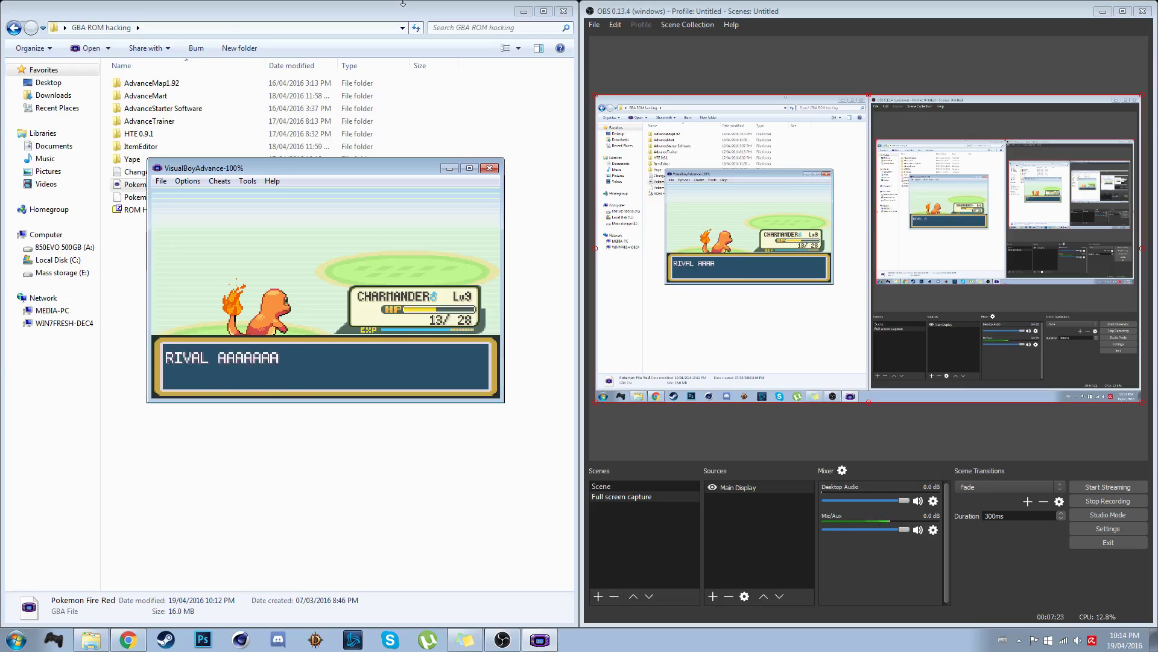
key(z)
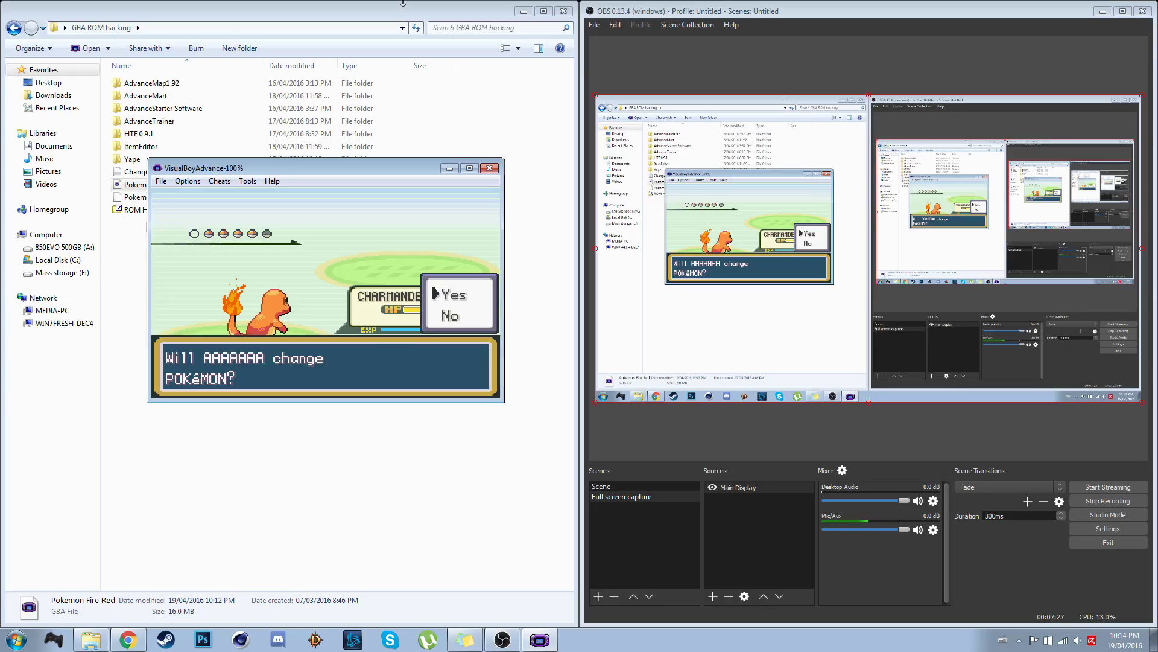
key(x)
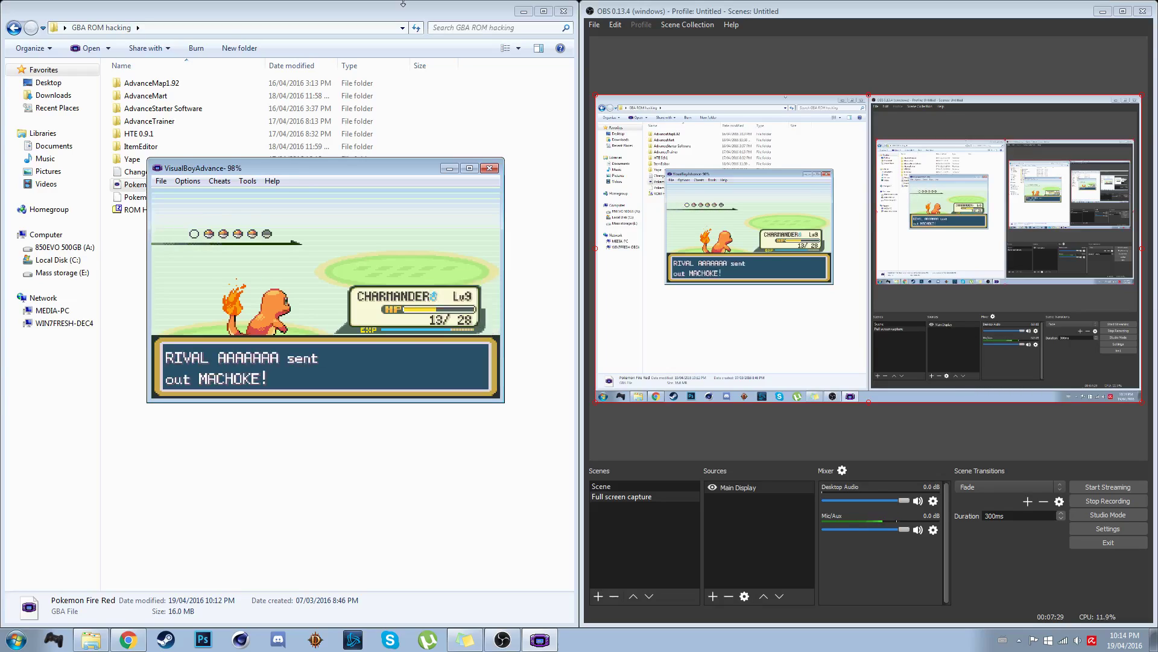
key(z)
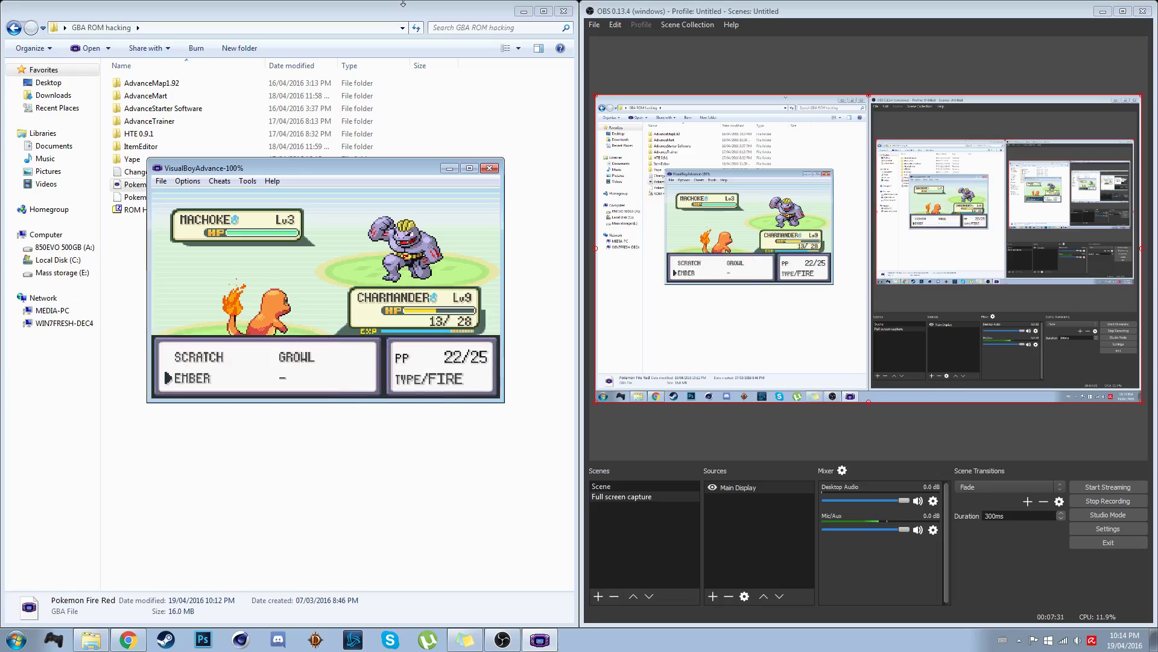
key(Up)
key(z)
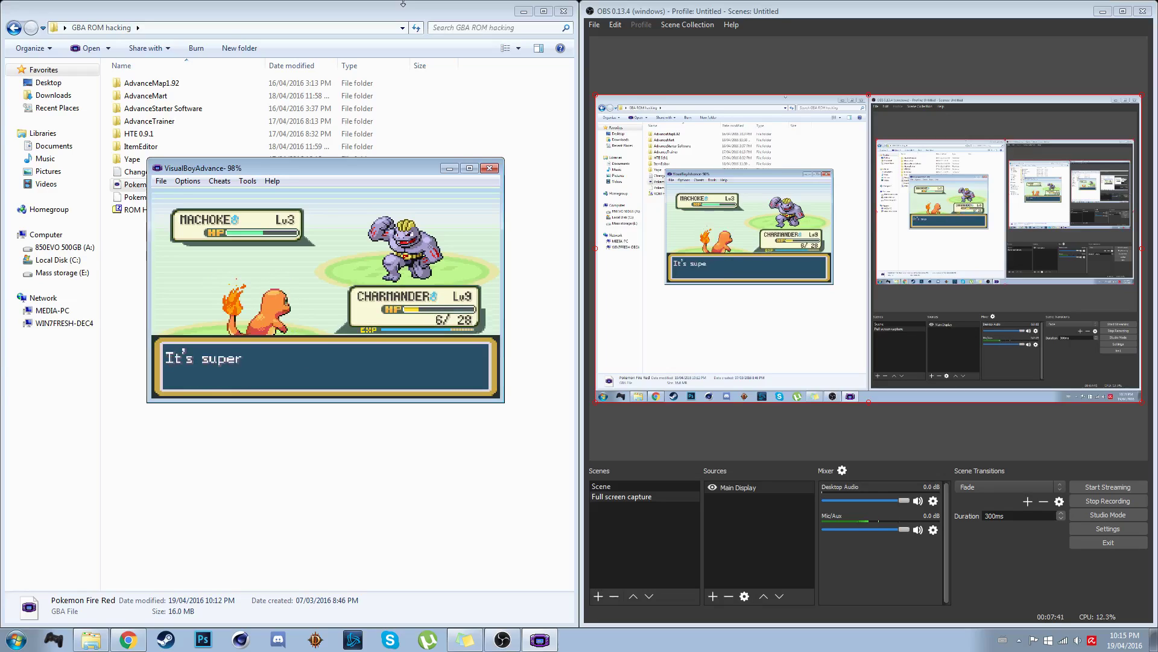
Close the emulator, launch A-Trainer from the AdvanceTrainer folder, and load Pokemon Fire Red
click(489, 169)
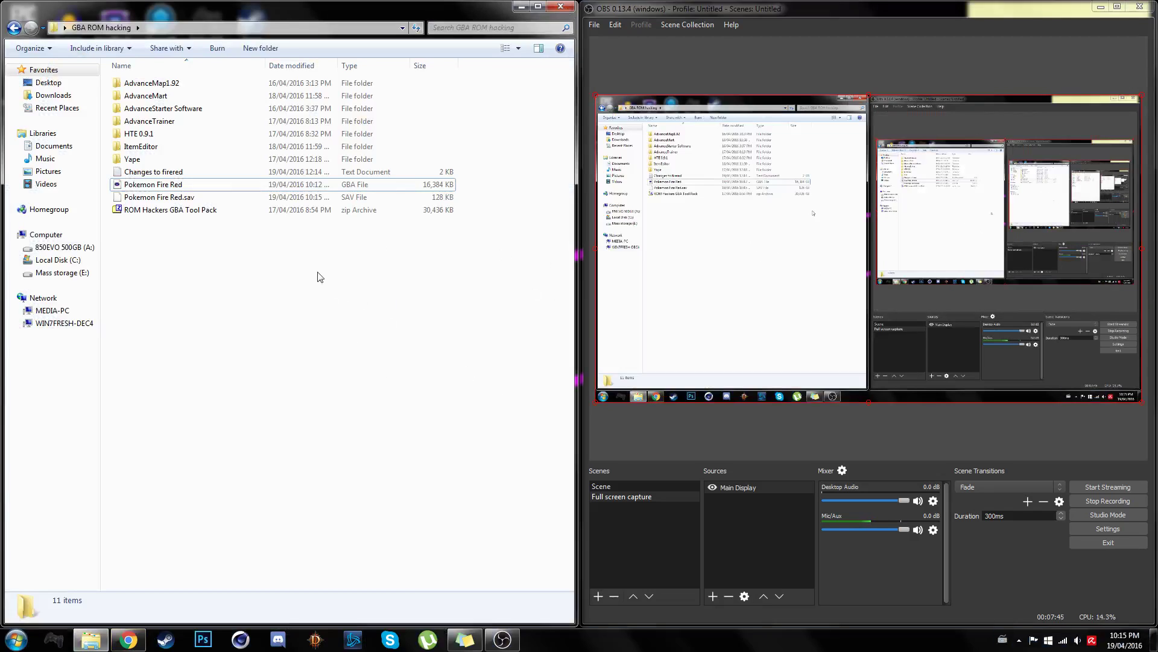
click(184, 123)
double_click(184, 123)
double_click(163, 85)
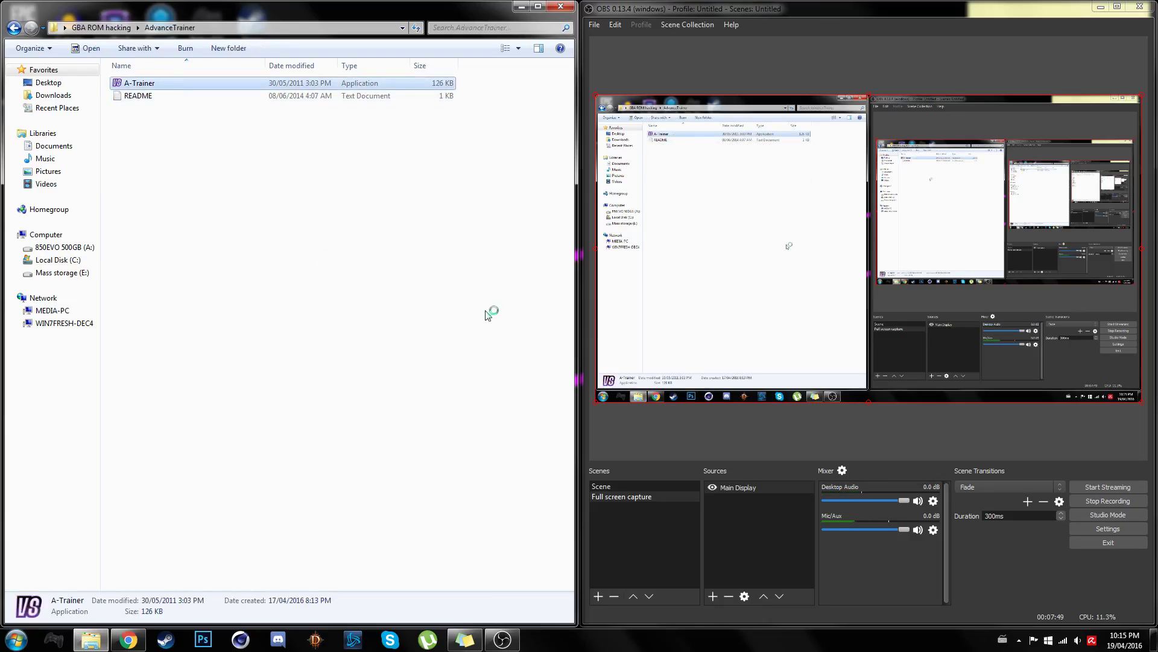
click(401, 189)
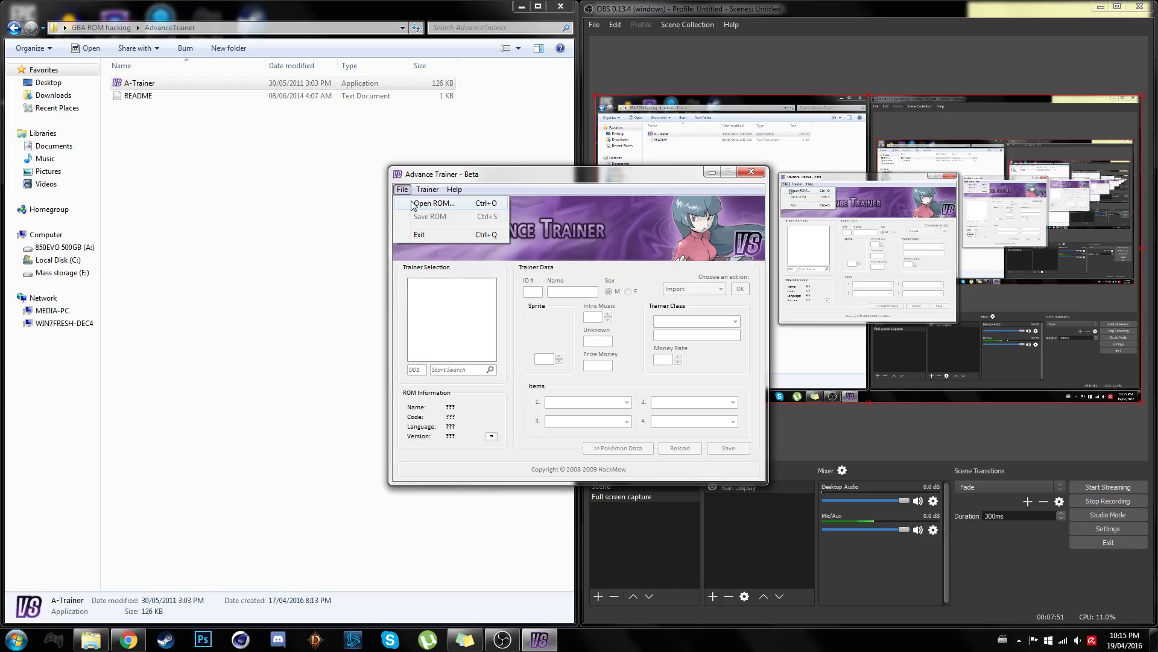
click(422, 200)
double_click(579, 368)
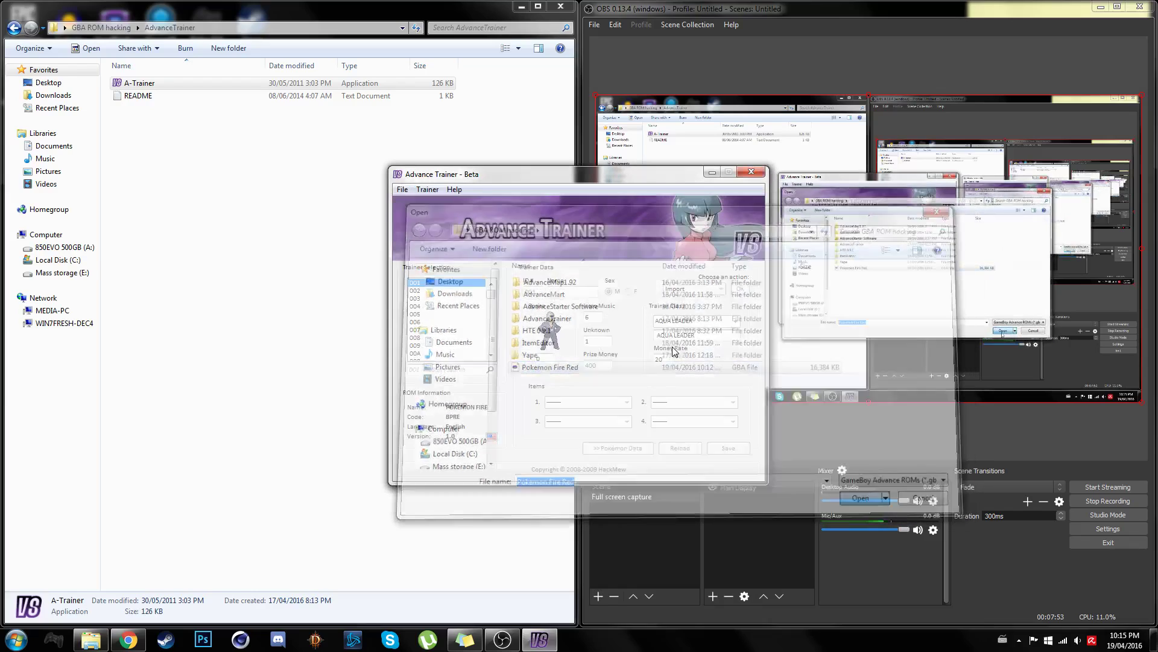
drag(581, 186, 380, 160)
Search the trainer list for 'ter' and show trainer 149 TERRY's Pokémon data
click(265, 343)
text(terru)
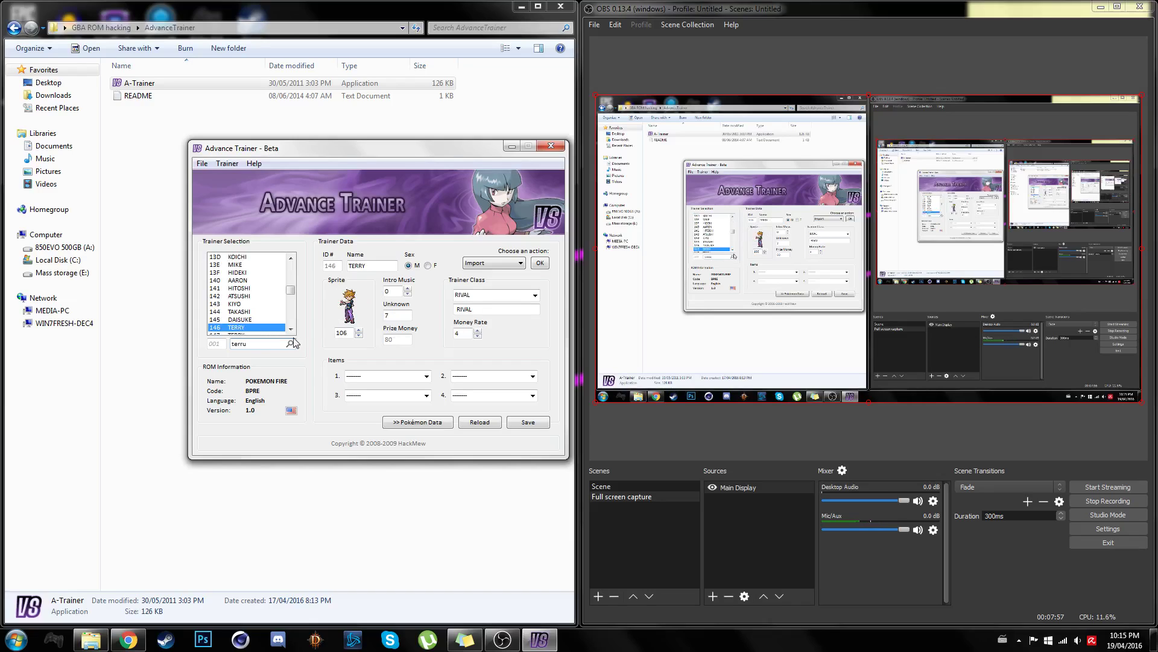
key(Return)
key(Return)
key(Return)
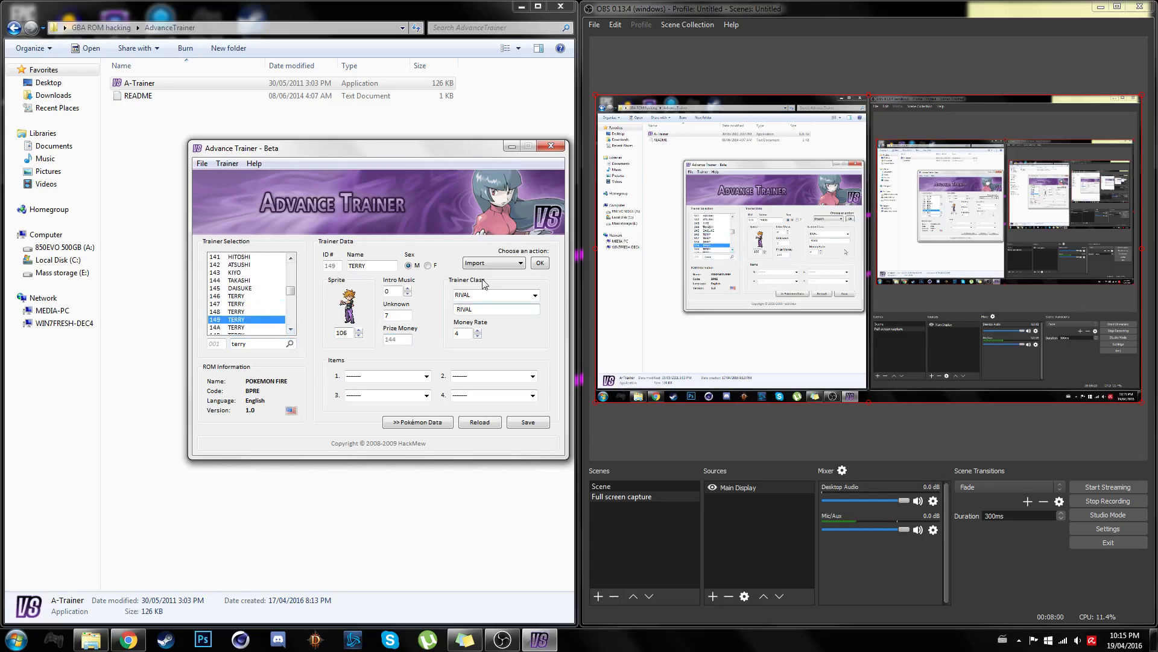
click(418, 422)
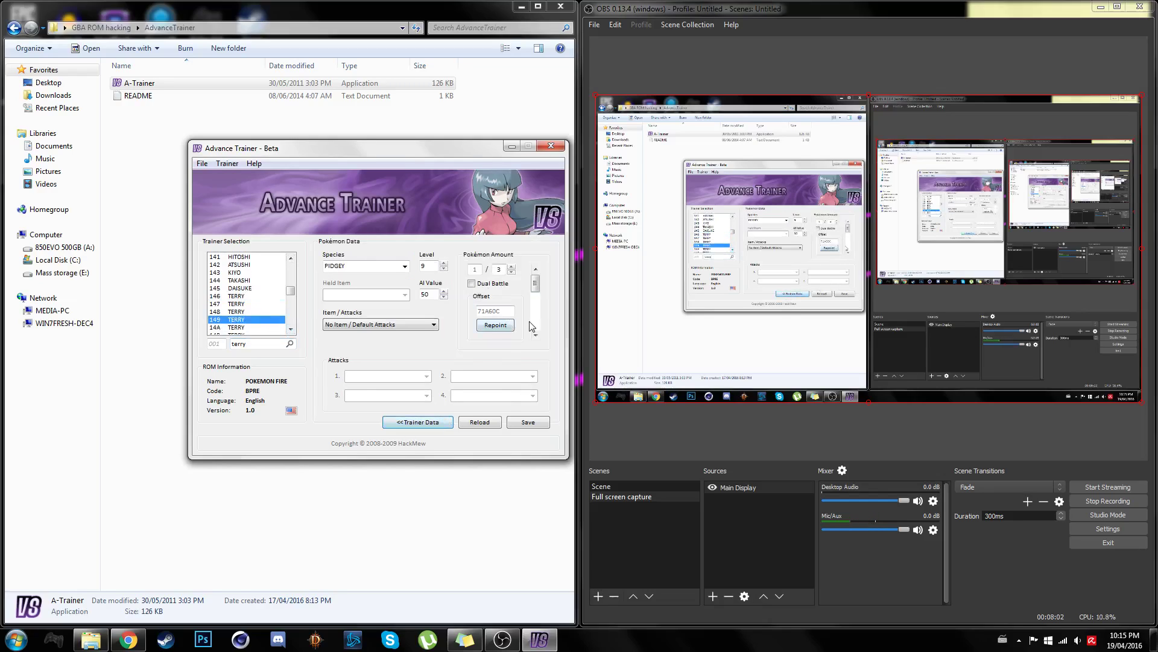
Select 14A TERRY, browse his party to Machoke and back to Pidgey, and check its empty Attack 1 list
click(250, 329)
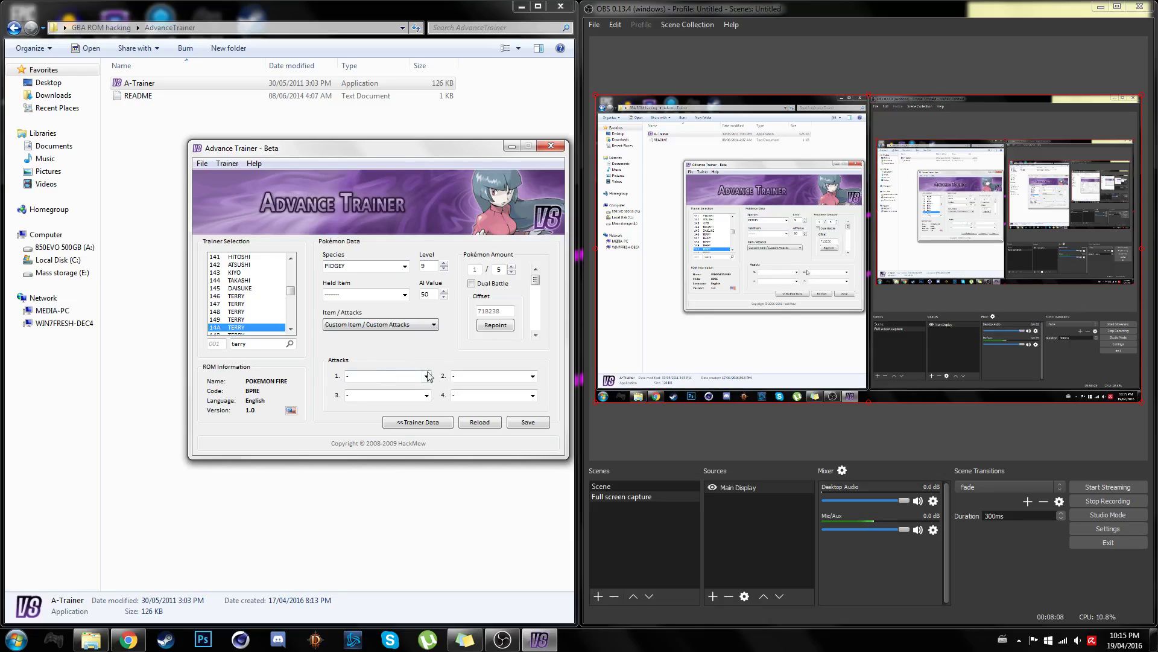
click(536, 336)
click(536, 336)
click(536, 335)
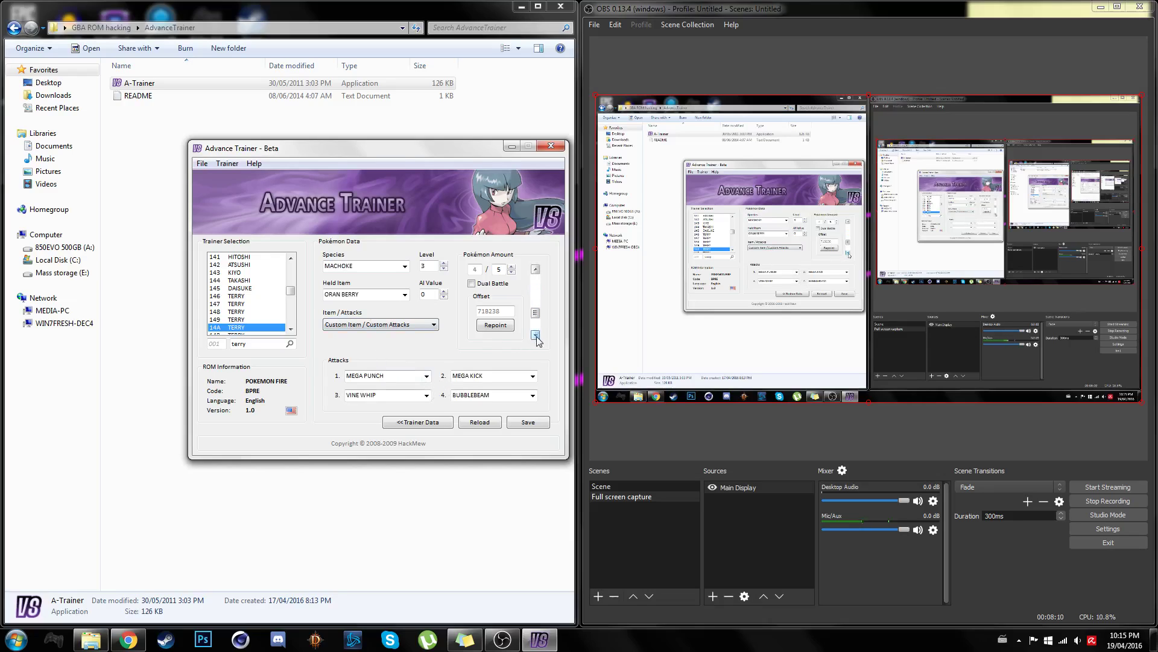
click(536, 336)
click(536, 269)
click(536, 269)
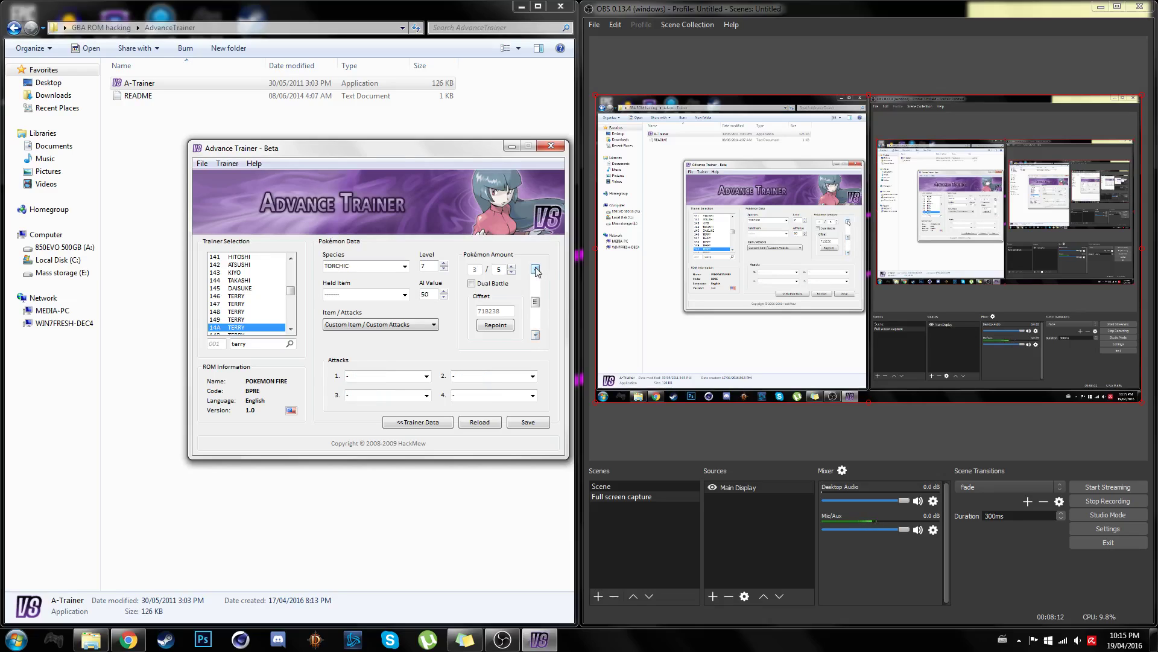
click(535, 269)
click(536, 269)
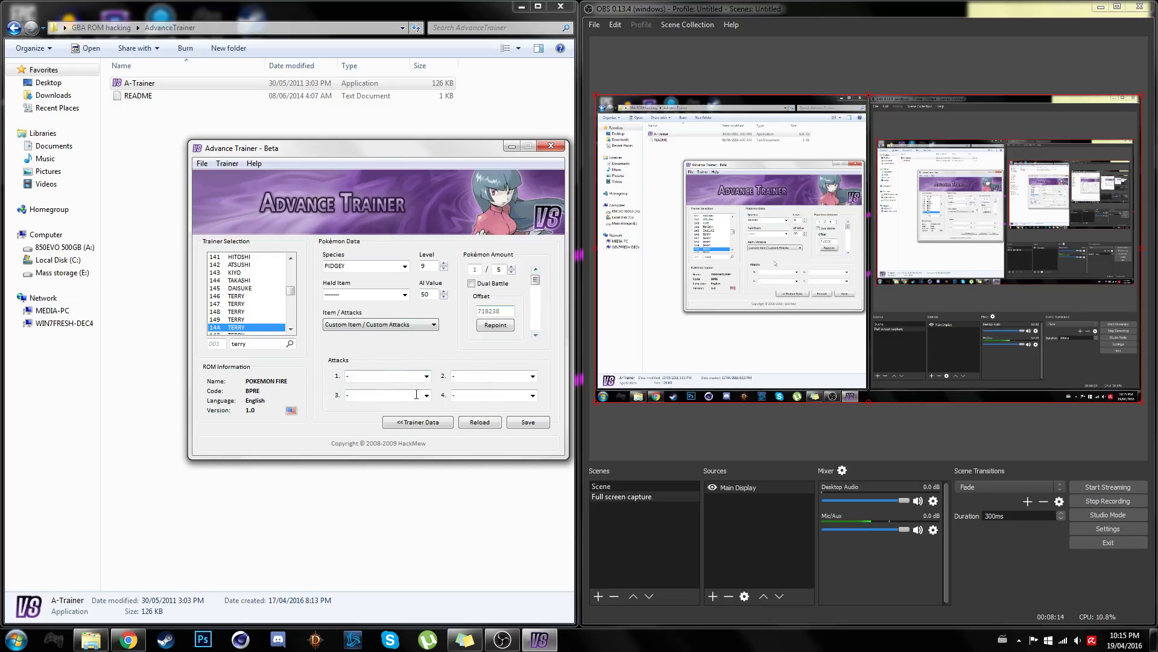
click(427, 376)
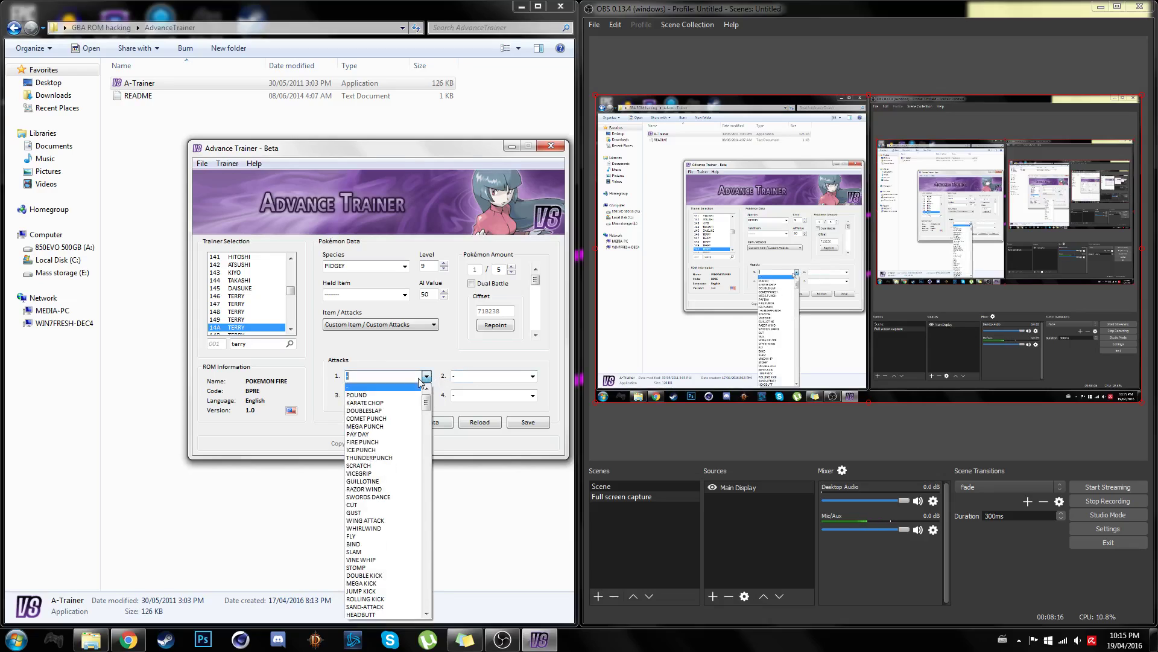
click(427, 376)
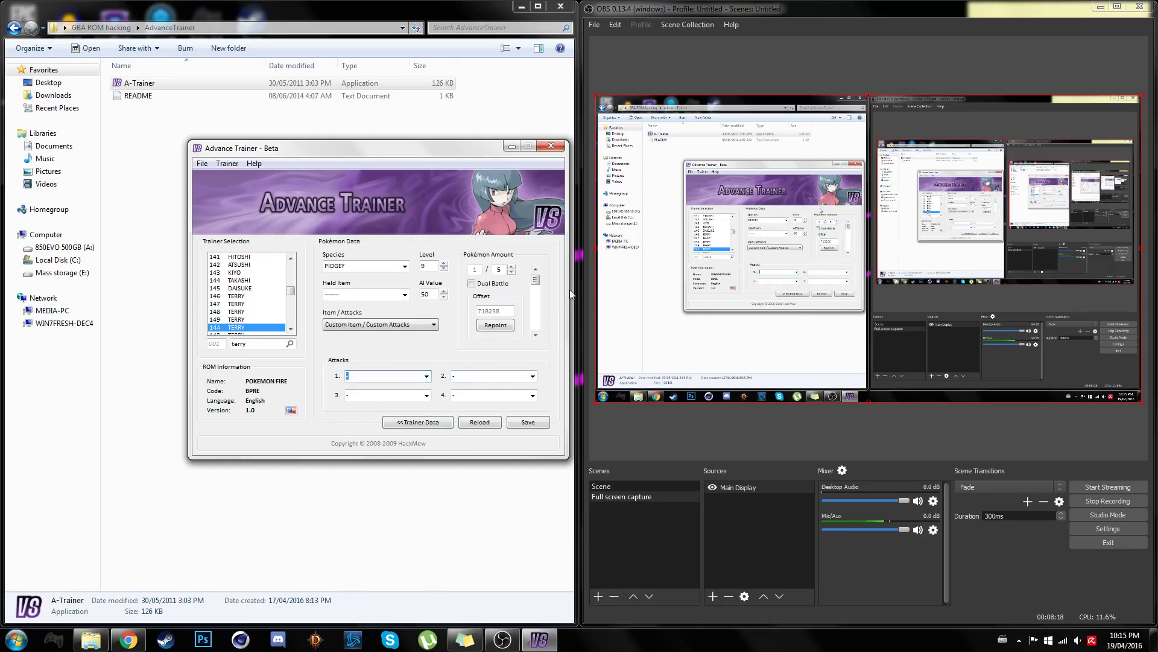